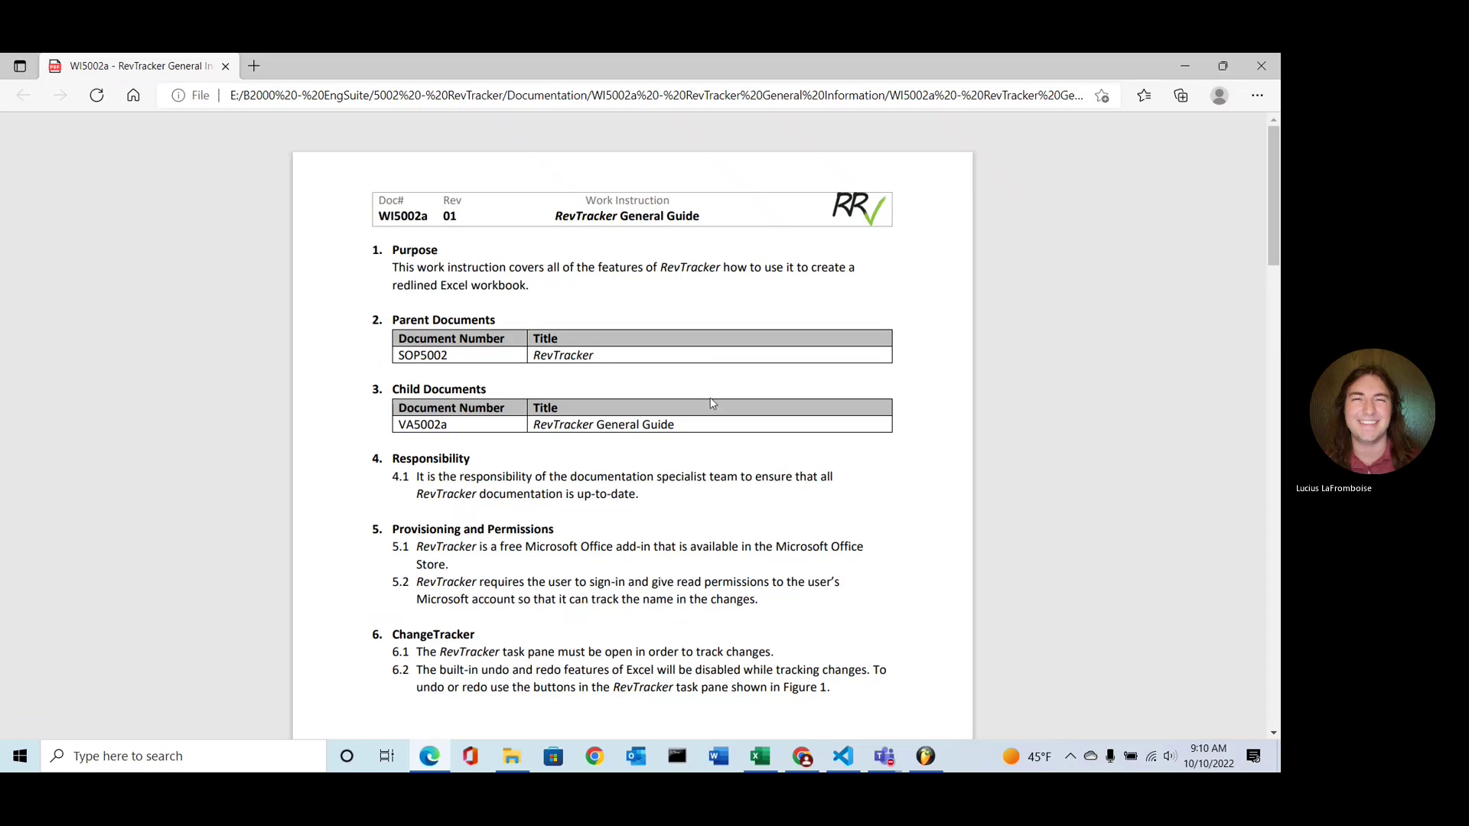
Scroll through the WI5002a RevTracker General Guide PDF in Edge.
scroll(712, 404, "down", 3)
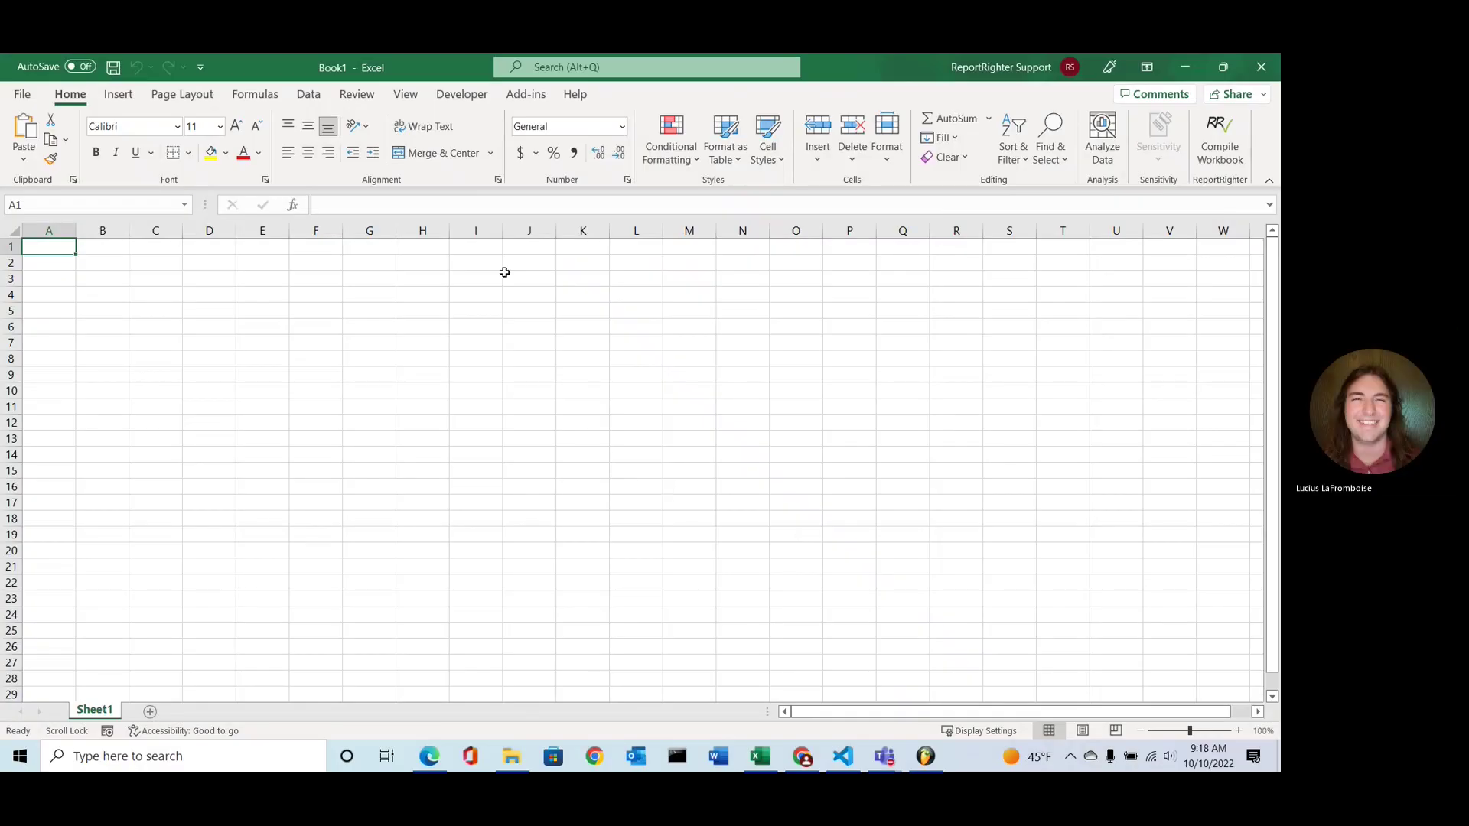
Open the RevTracker Track Changes pane from the Review tab and select cell E4.
left_click(357, 94)
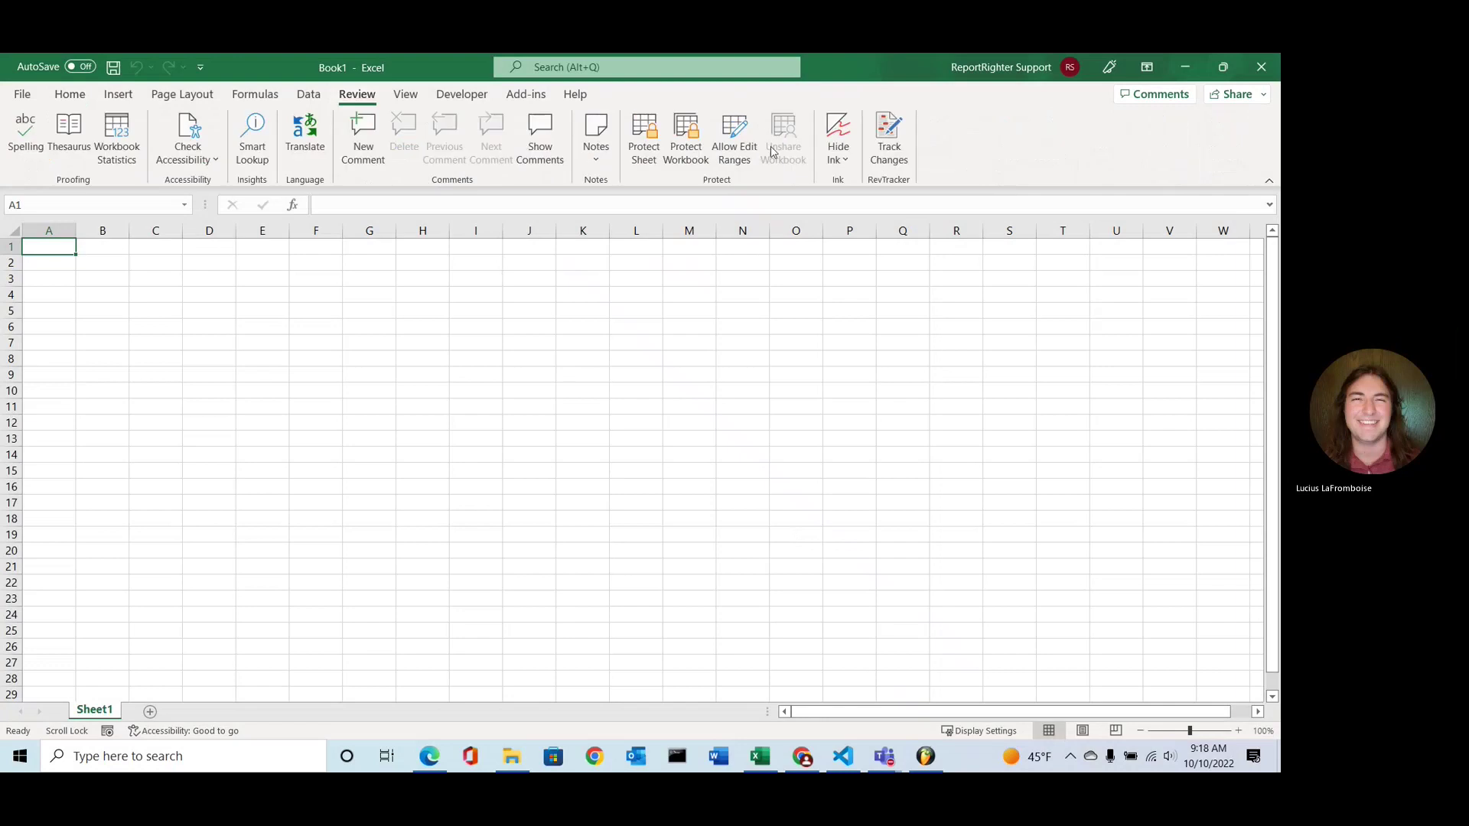
left_click(906, 167)
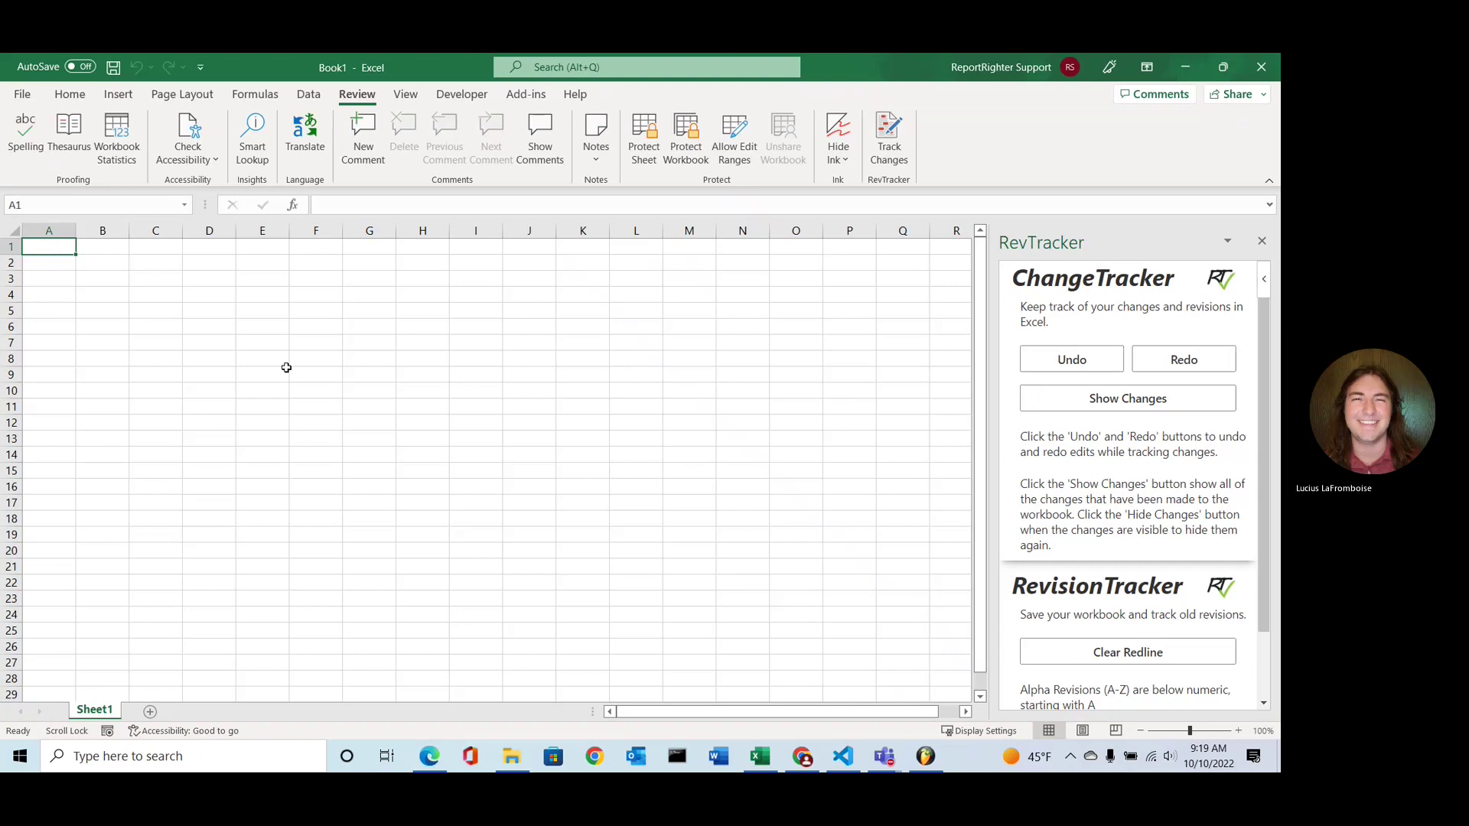
left_click(263, 297)
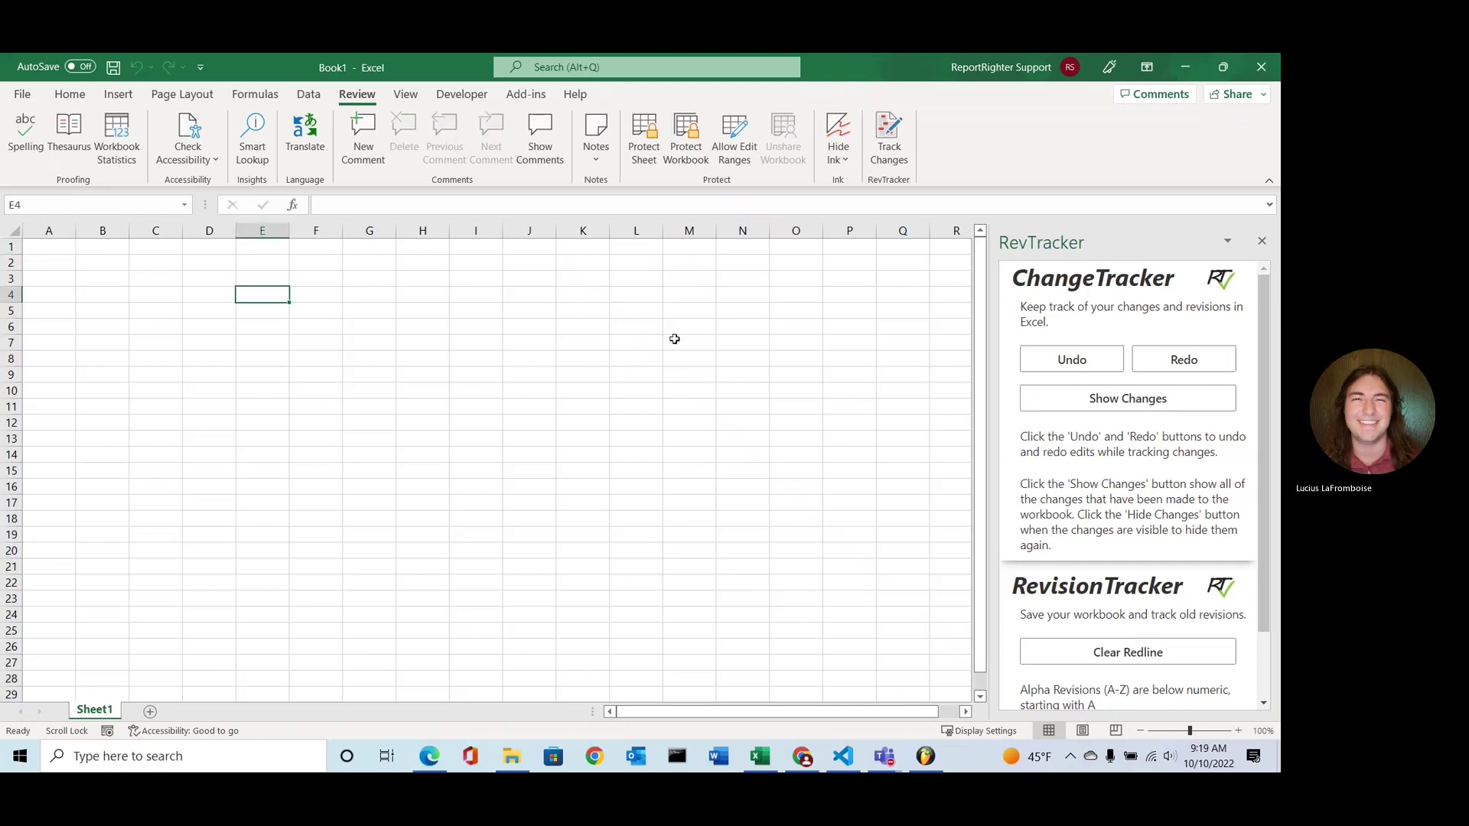
Enter 'This will be tracked' in E4, then show and hide its tracked-change markup.
type("This will ")
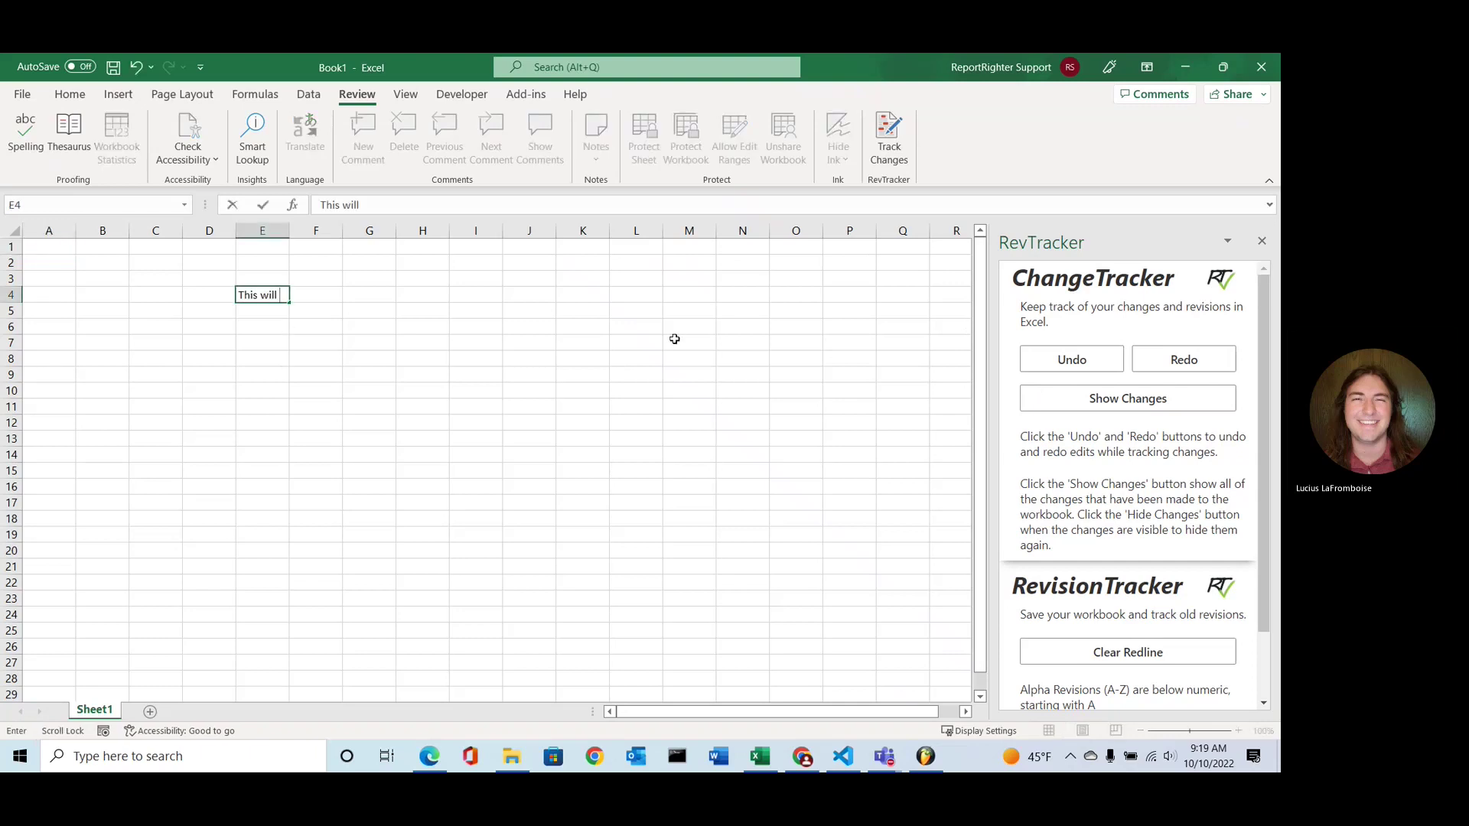
type("be tracked")
key("Return")
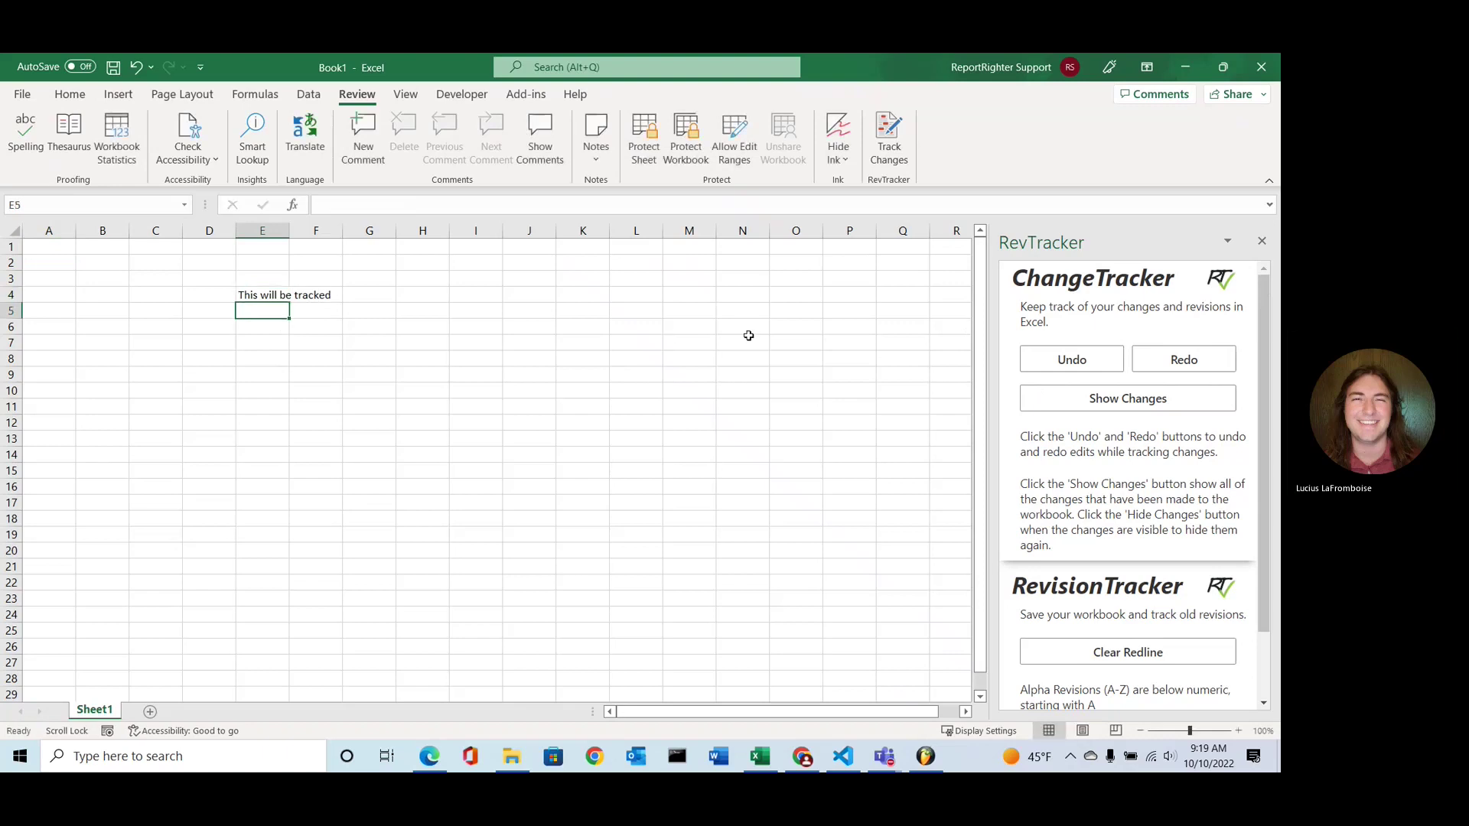
left_click(1202, 411)
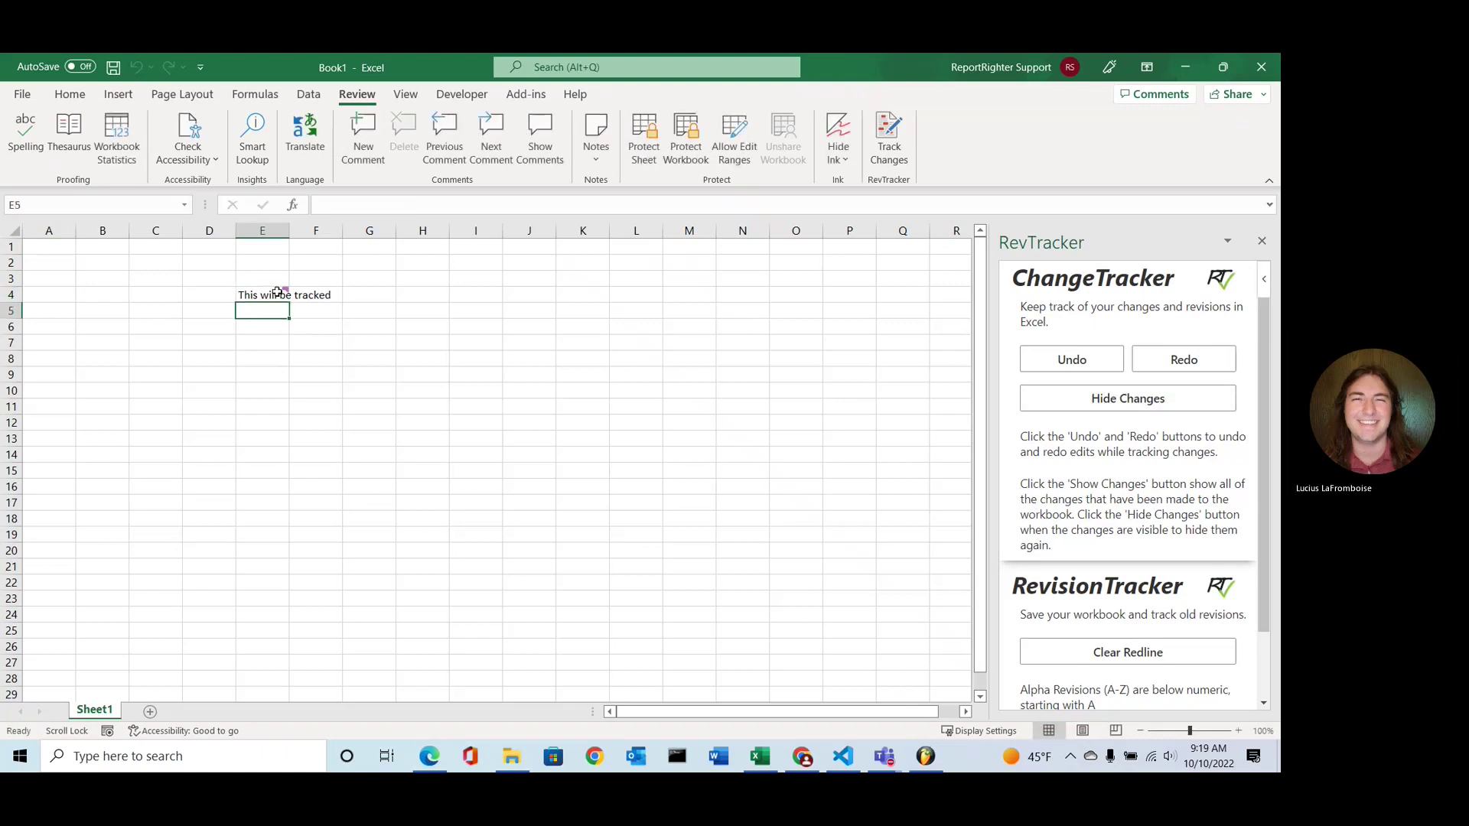
mouse_move(278, 291)
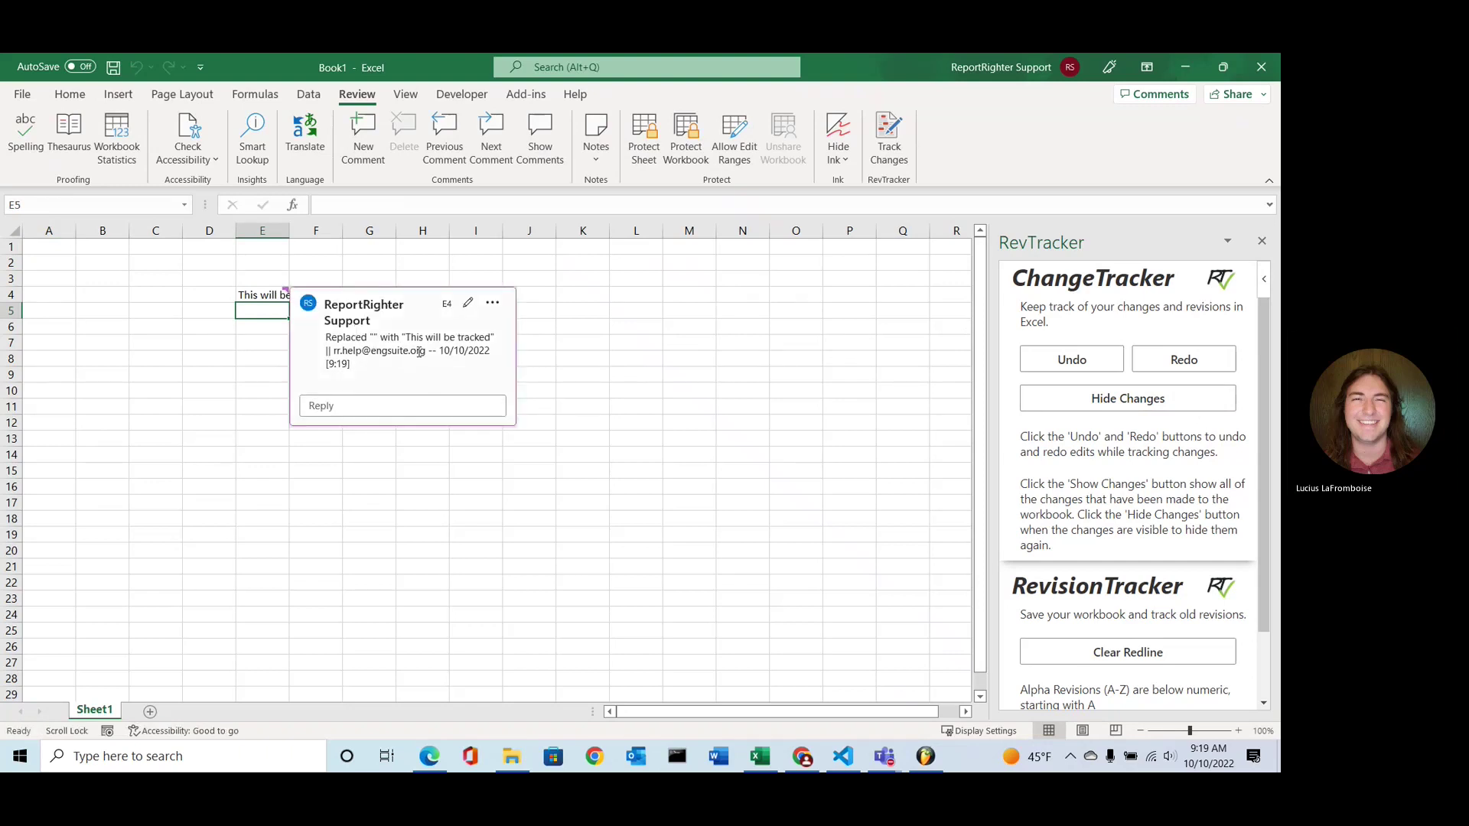
left_click(688, 378)
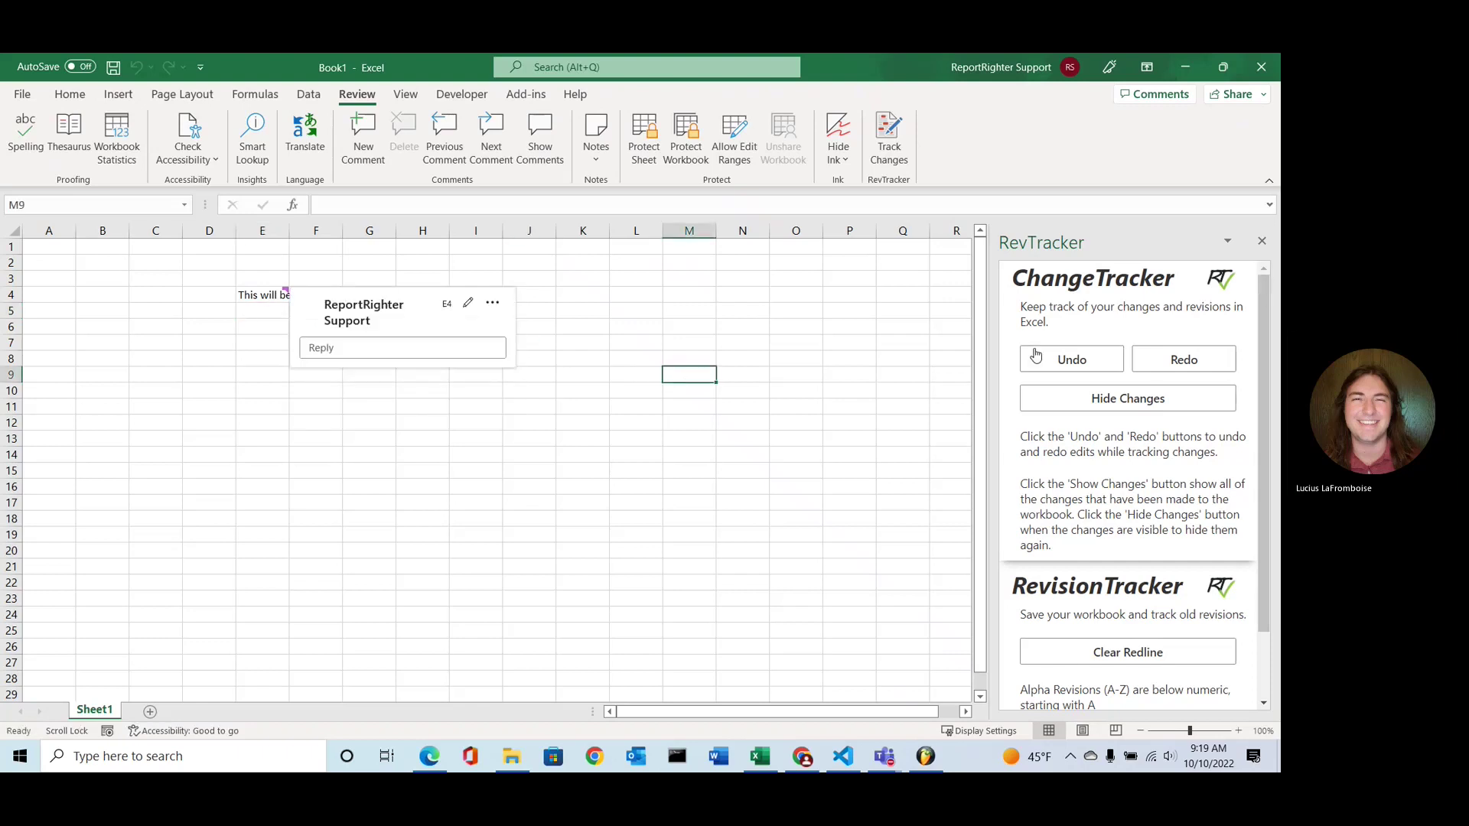
left_click(1123, 412)
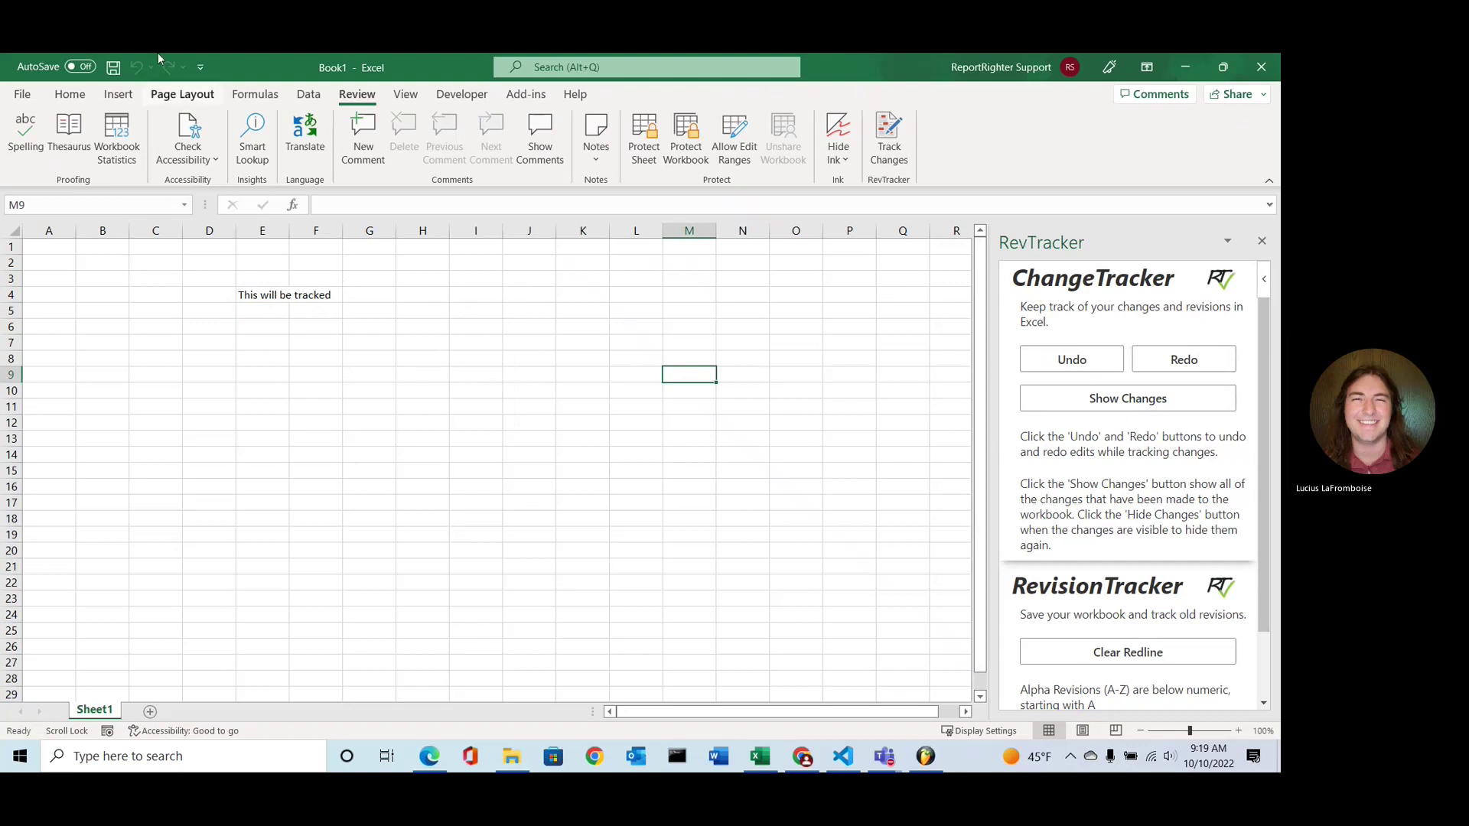
left_click(1094, 362)
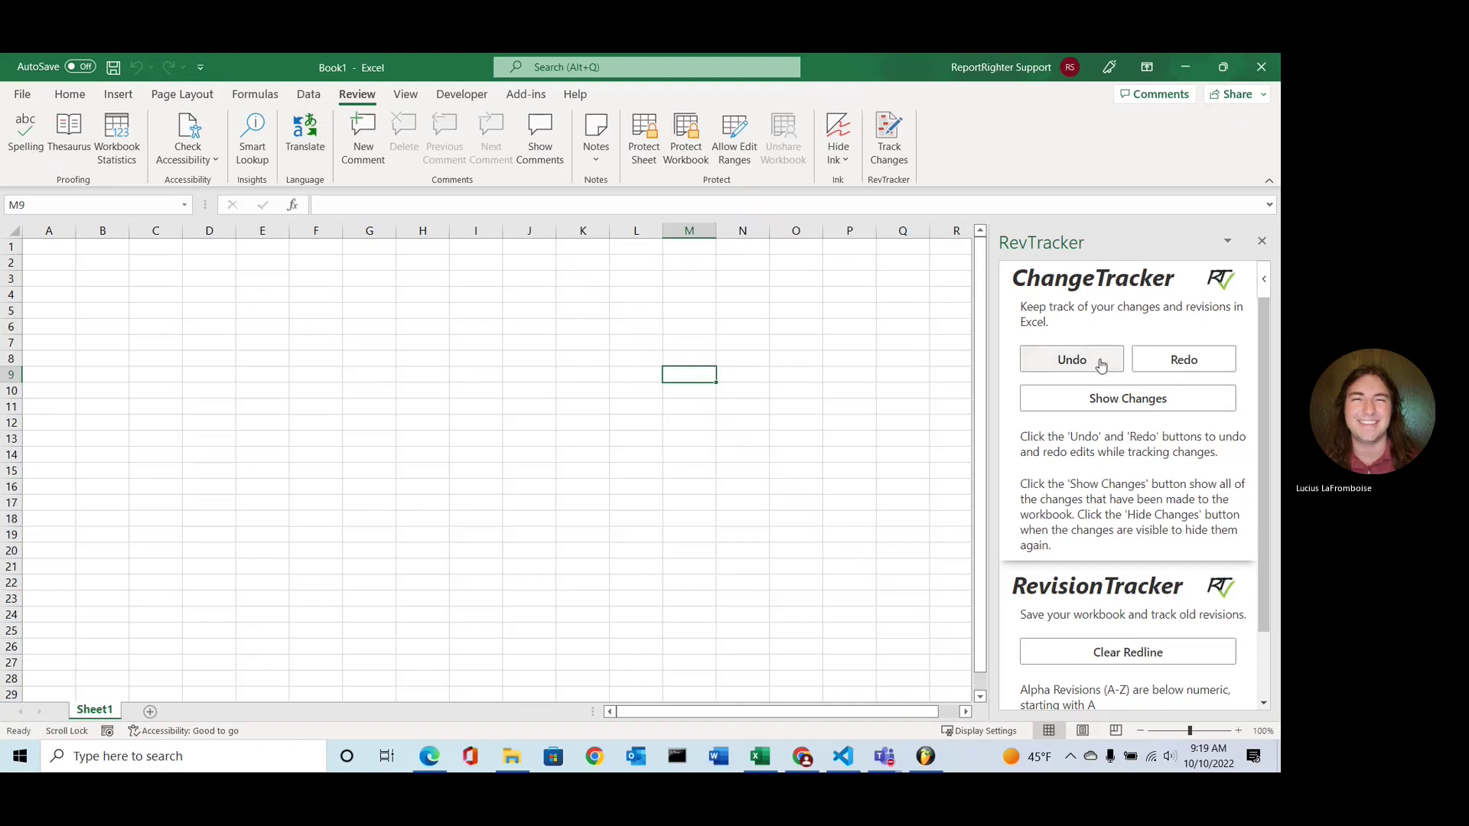
left_click(1172, 362)
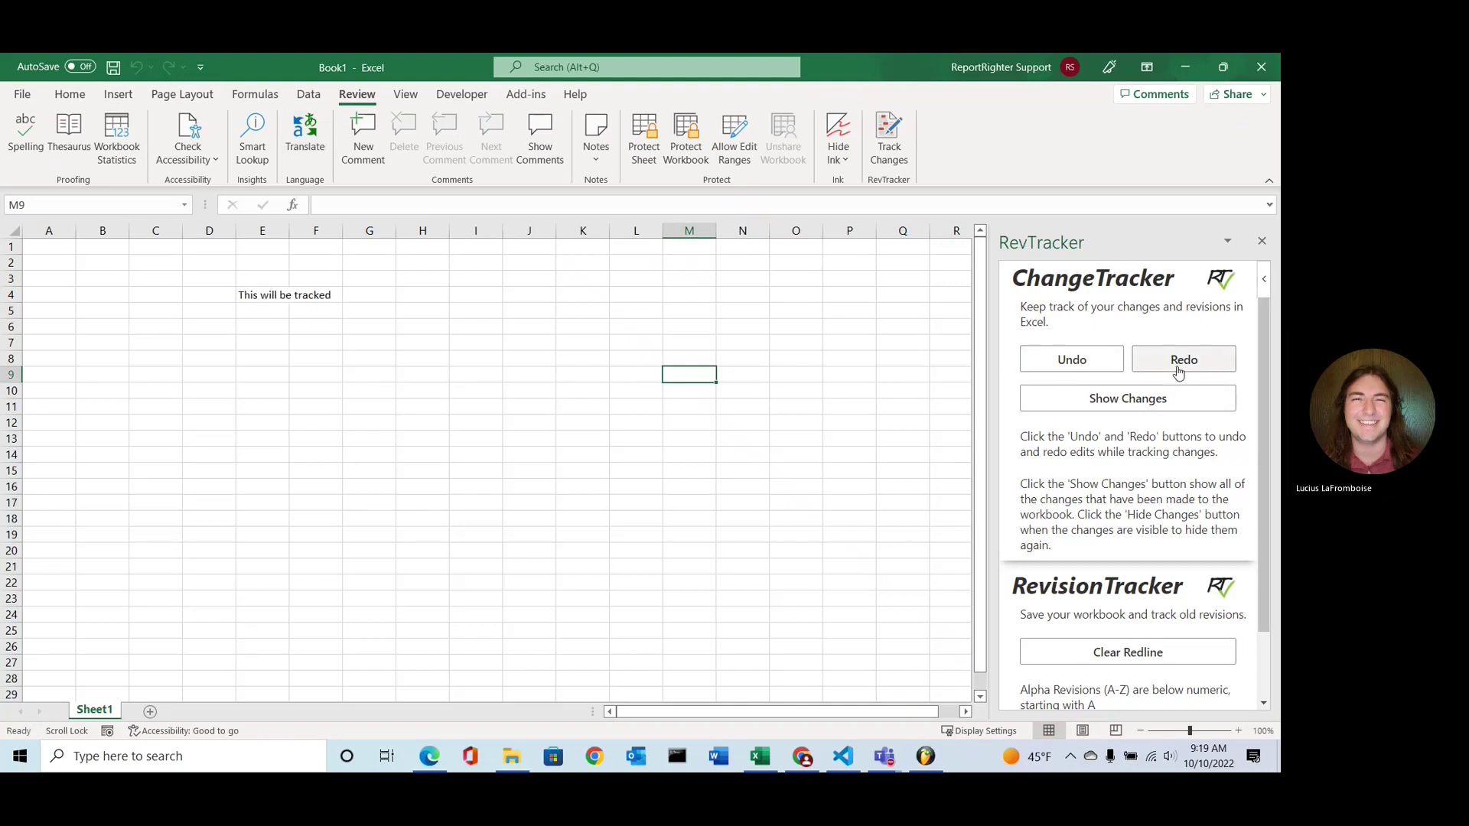
scroll(1065, 367, "down", 1)
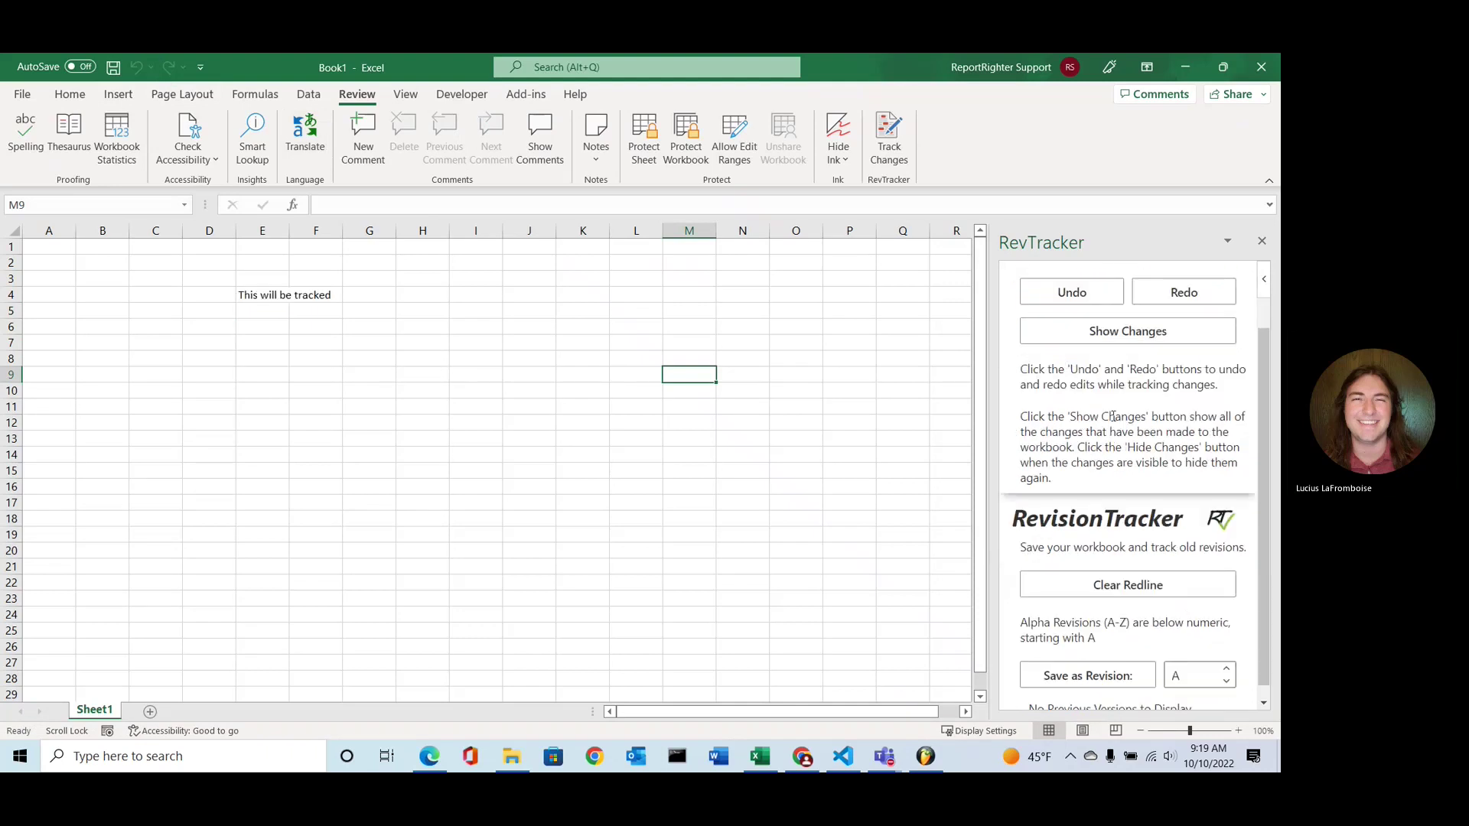
scroll(1116, 443, "up", 1)
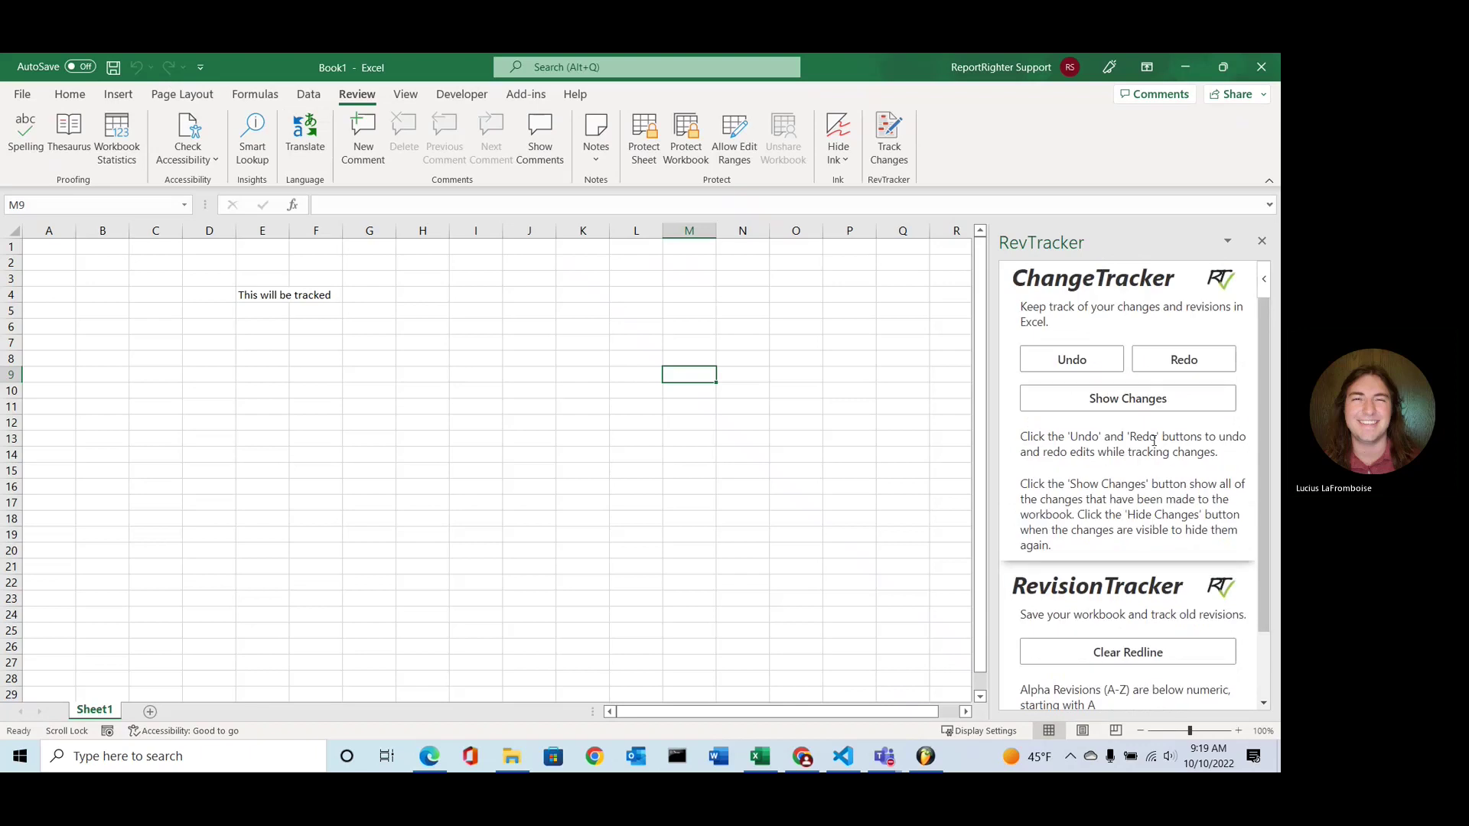
scroll(1139, 501, "down", 1)
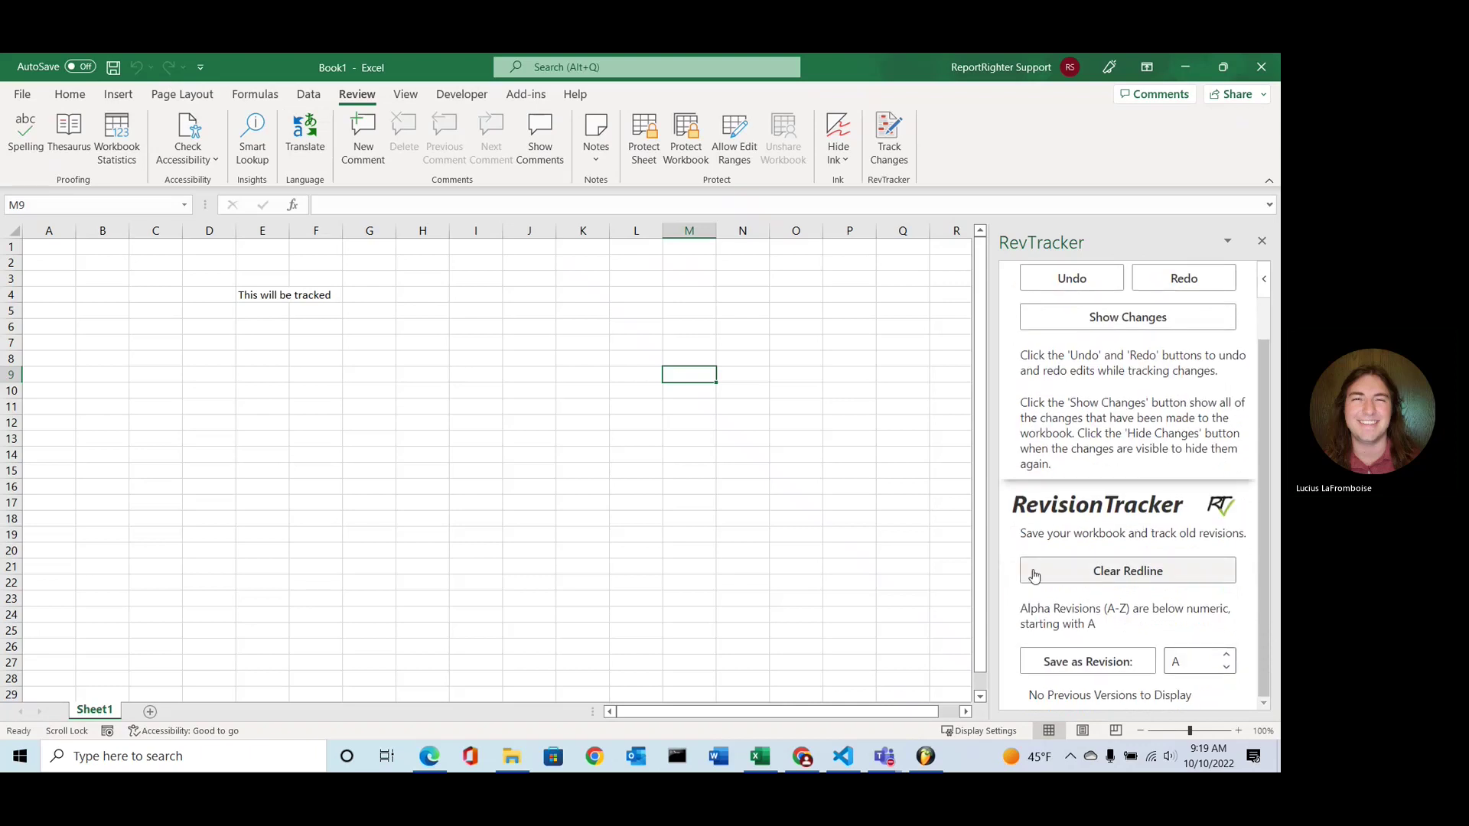
left_click(1109, 572)
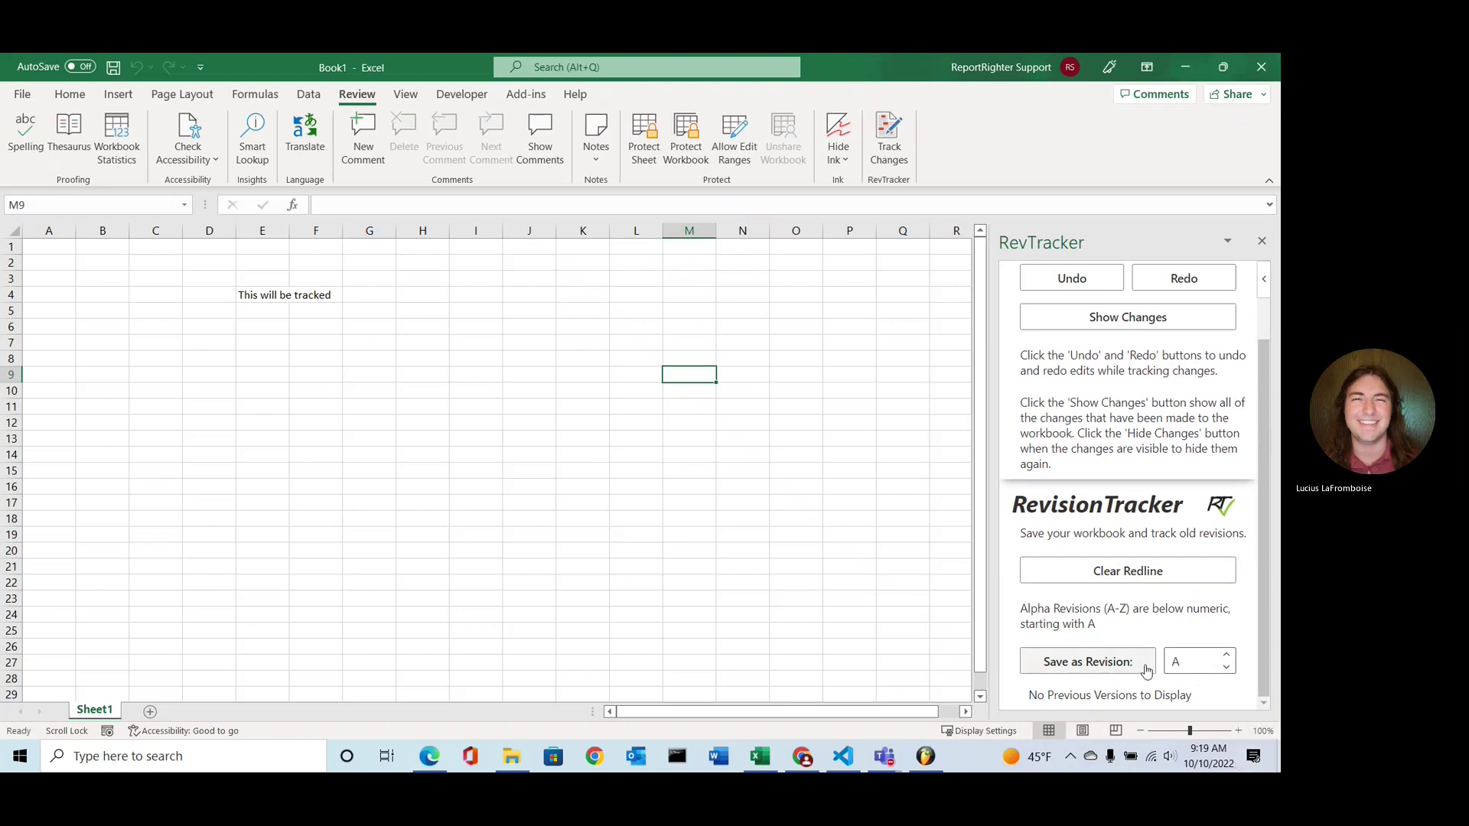
Set the revision label to 1 and save the workbook as revision 1.
left_click(1227, 656)
left_click(1226, 656)
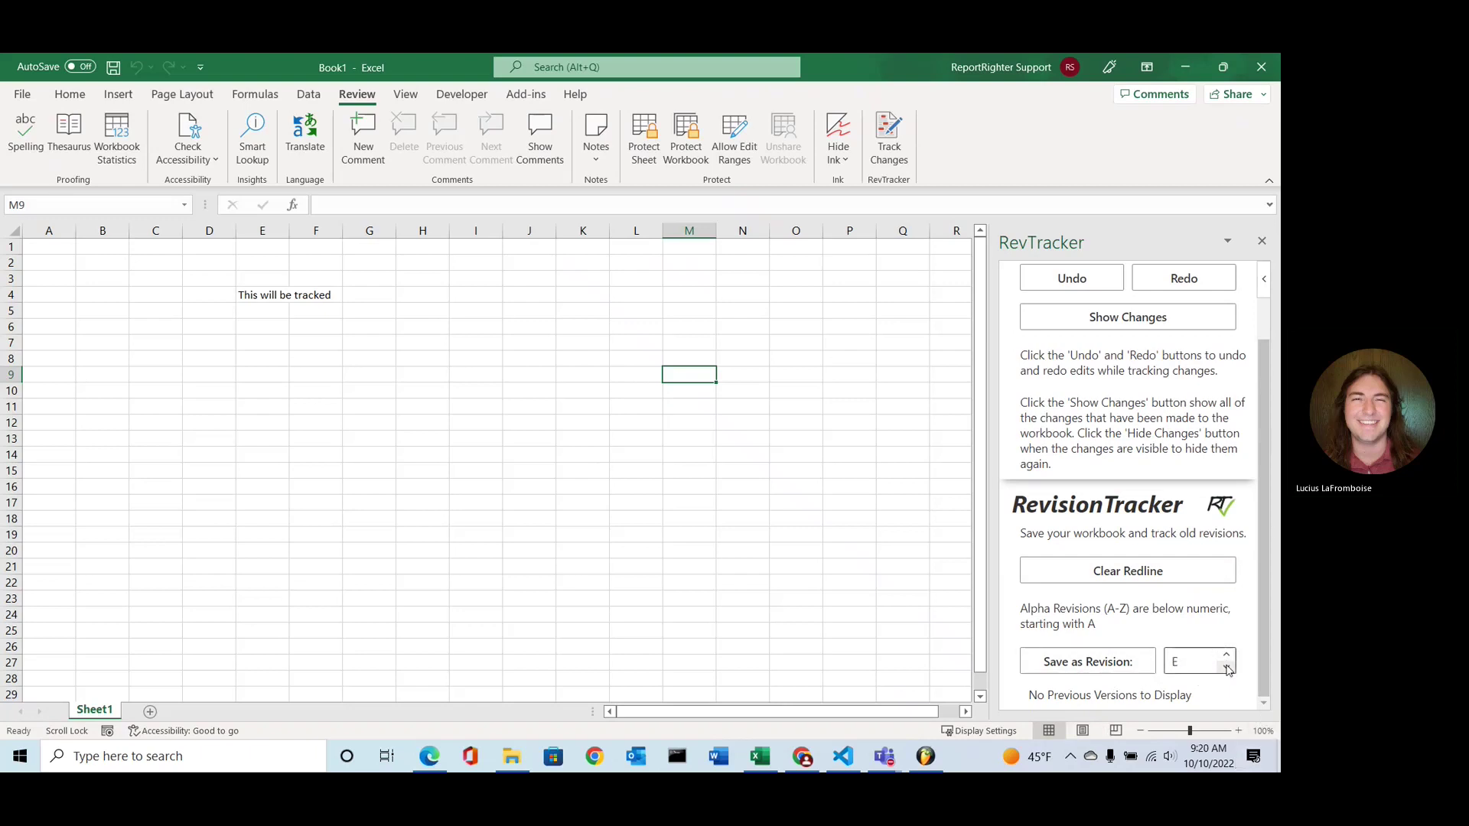
left_click(1226, 656)
left_click(1226, 658)
left_click(1226, 658)
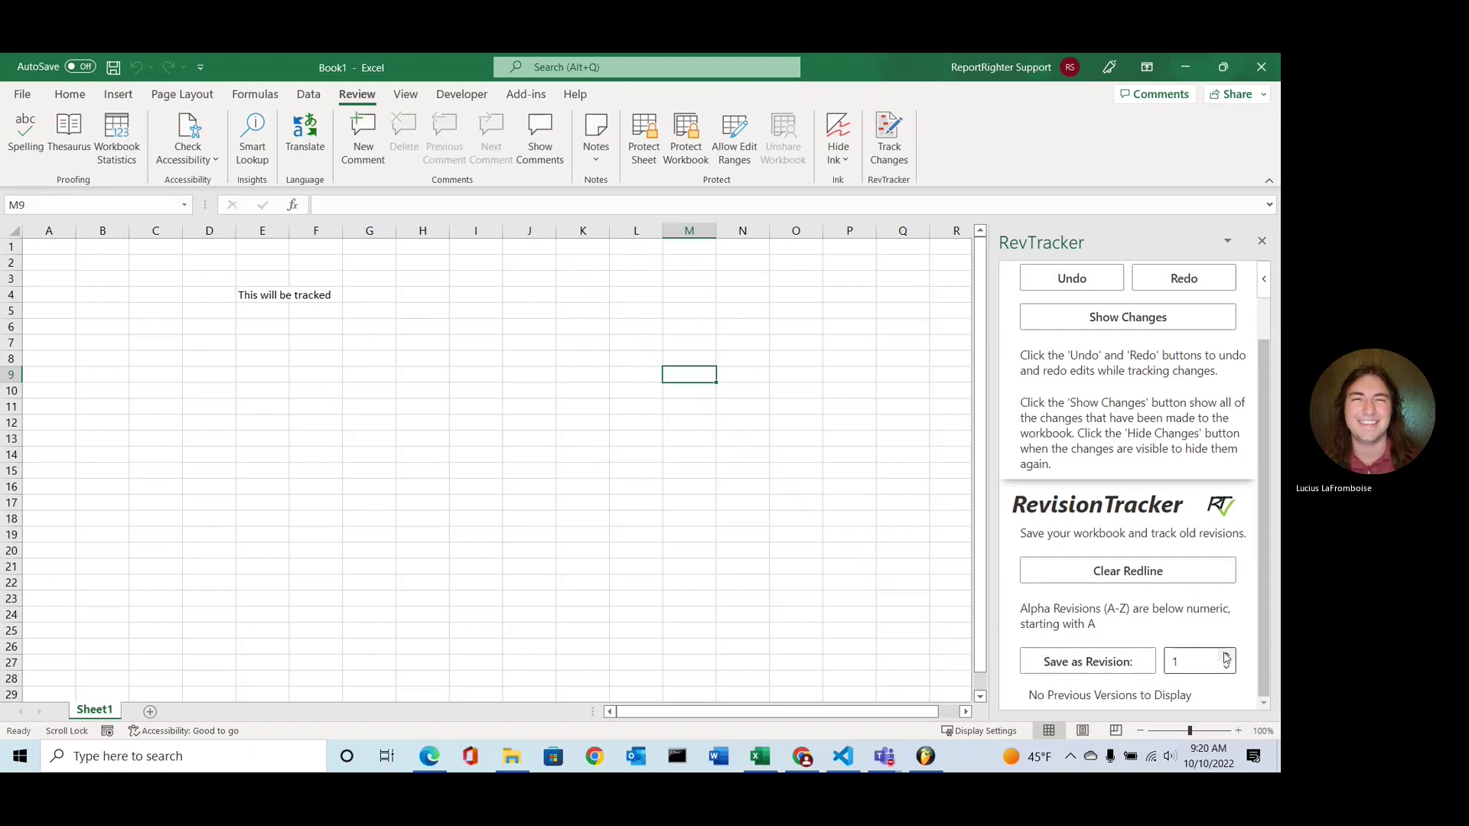
left_click(1111, 661)
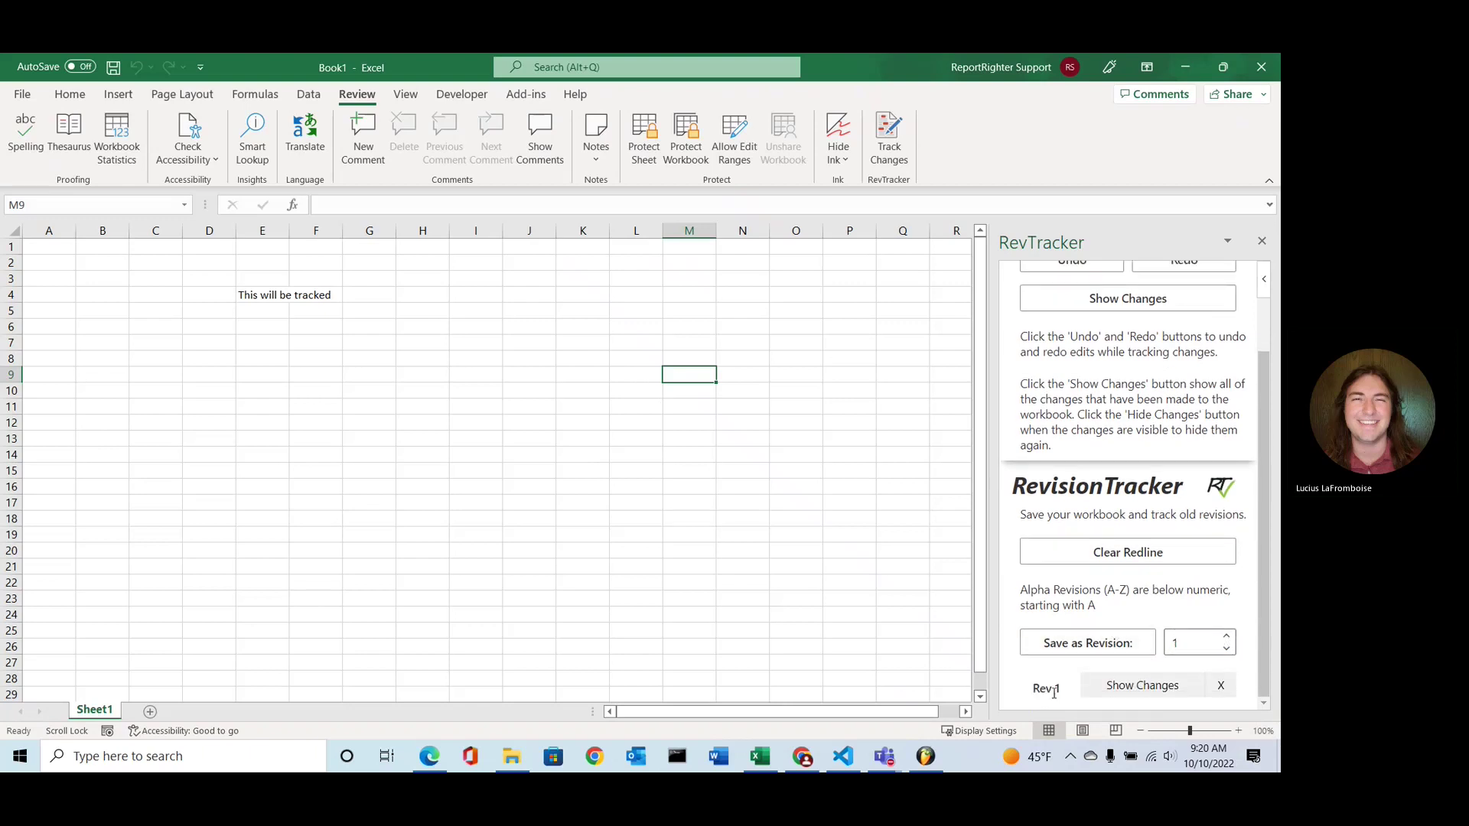
Show the Rev 1 changes to read E4's change note, hide them, and select E5.
left_click(1122, 303)
left_click(1122, 303)
left_click(1147, 693)
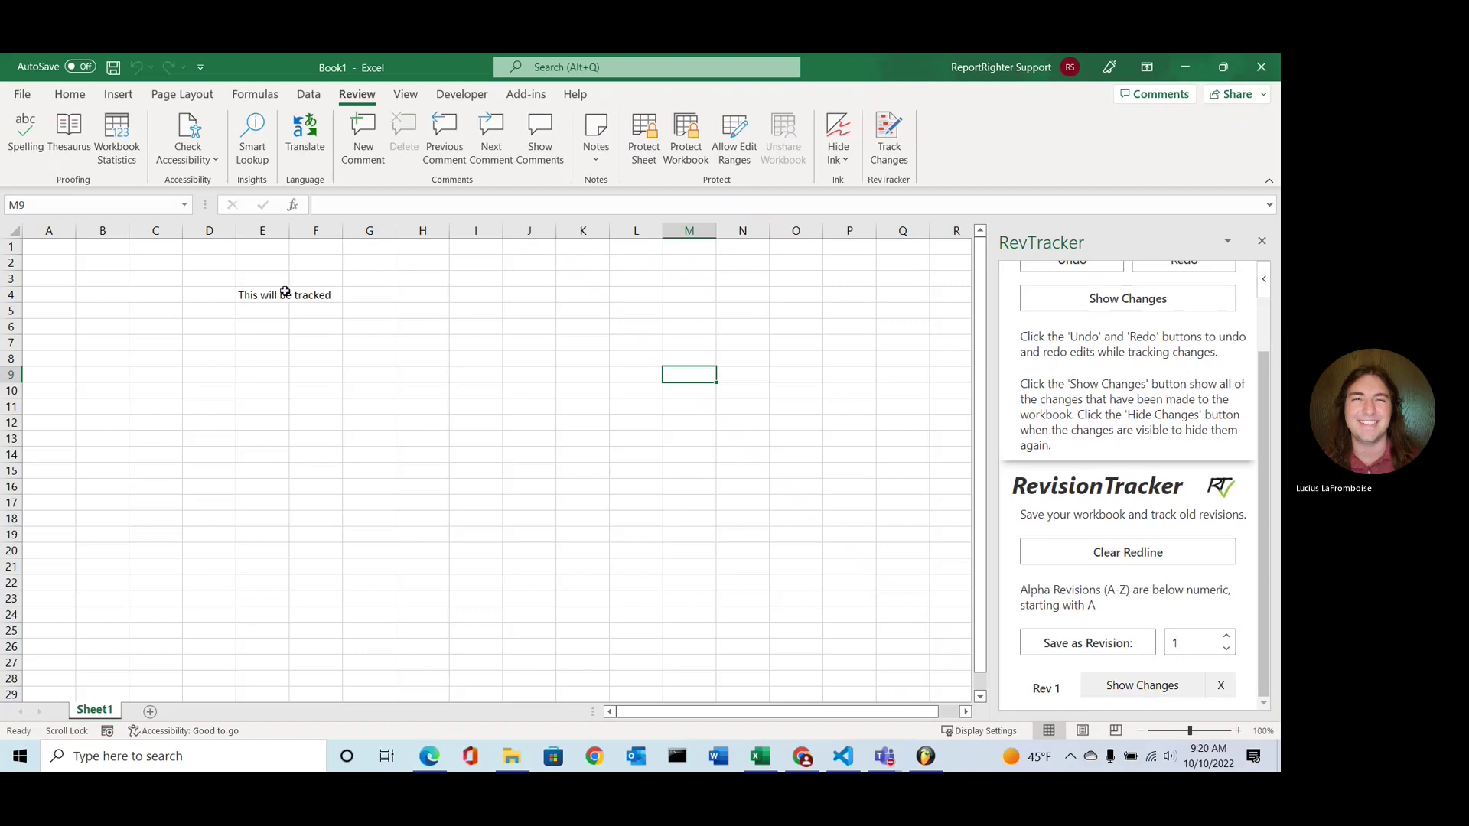
mouse_move(284, 292)
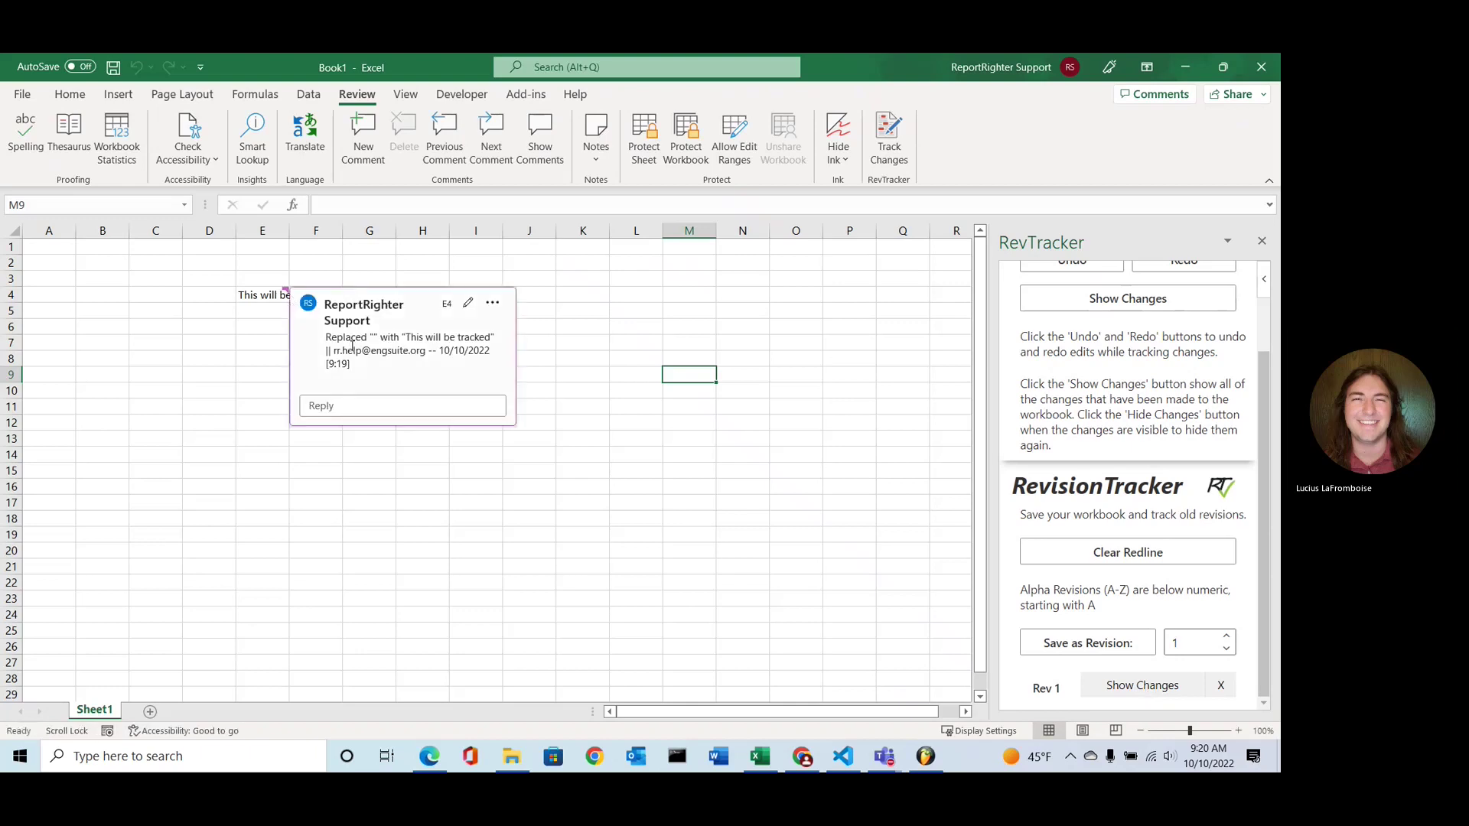
left_click(1221, 689)
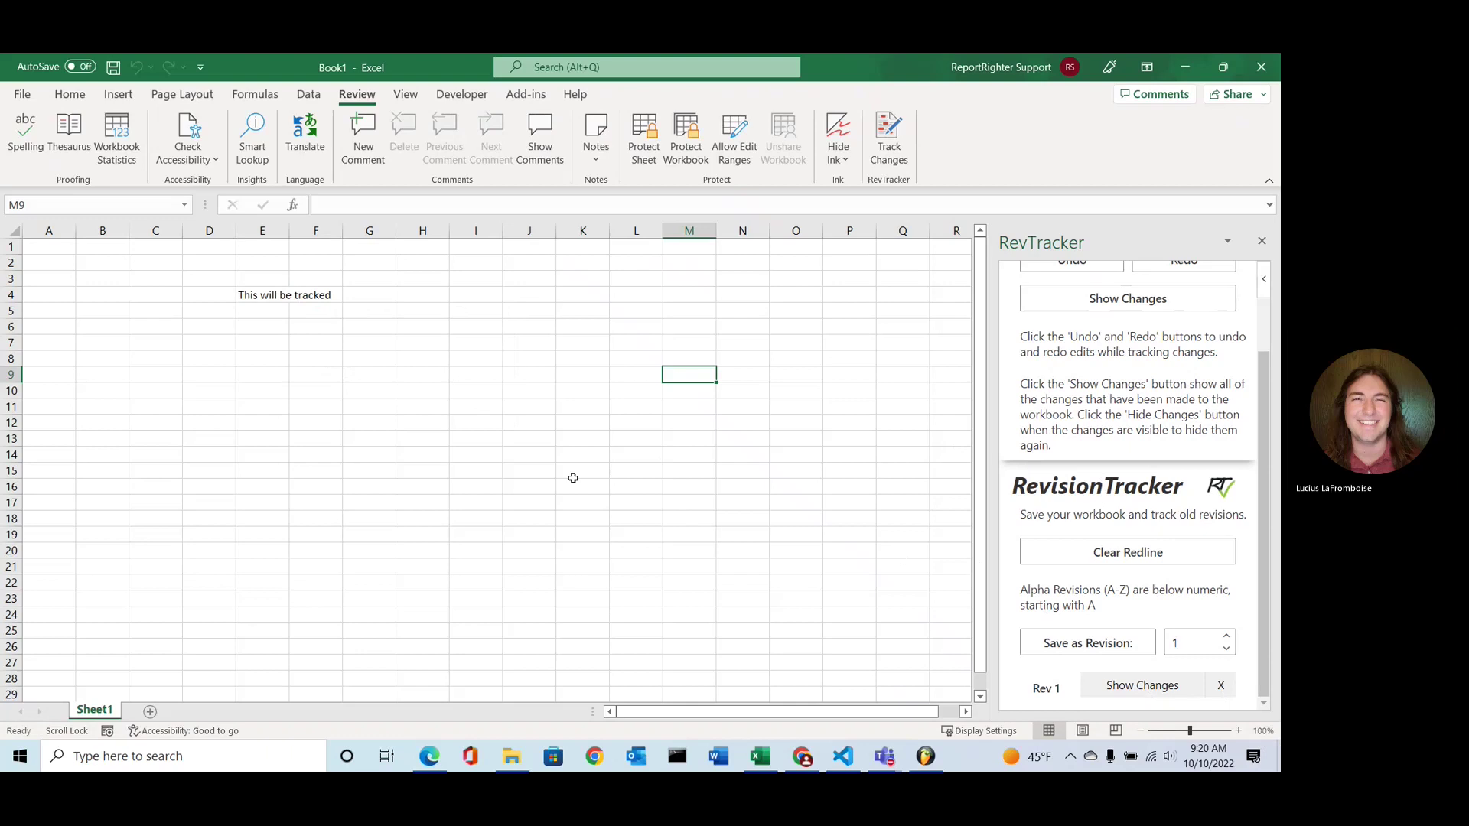
left_click(282, 306)
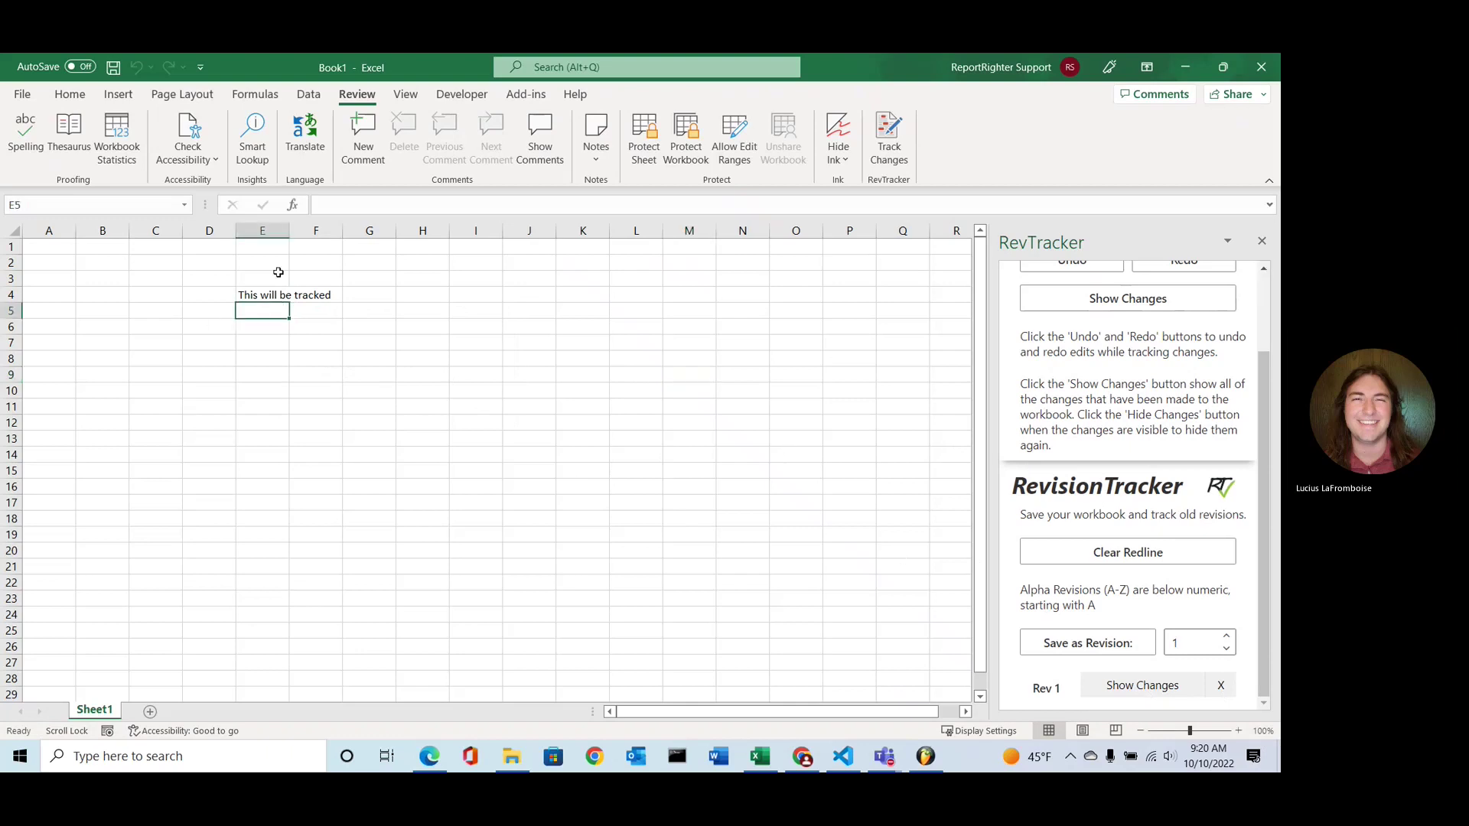
Change E4 to 'This will be tracked as Rev 2' and save it as revision 2.
left_click(279, 294)
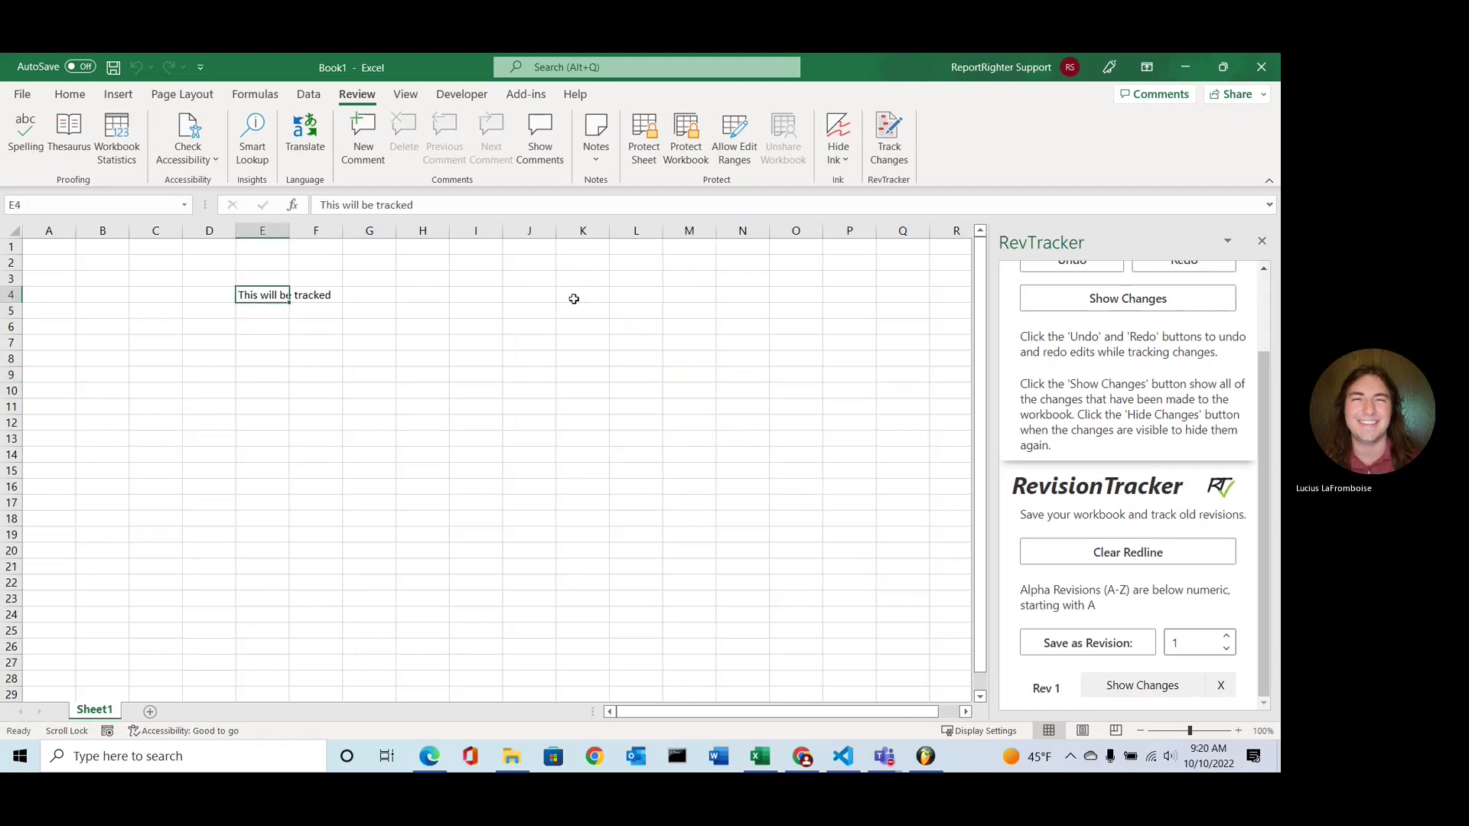
left_click(421, 204)
type("as")
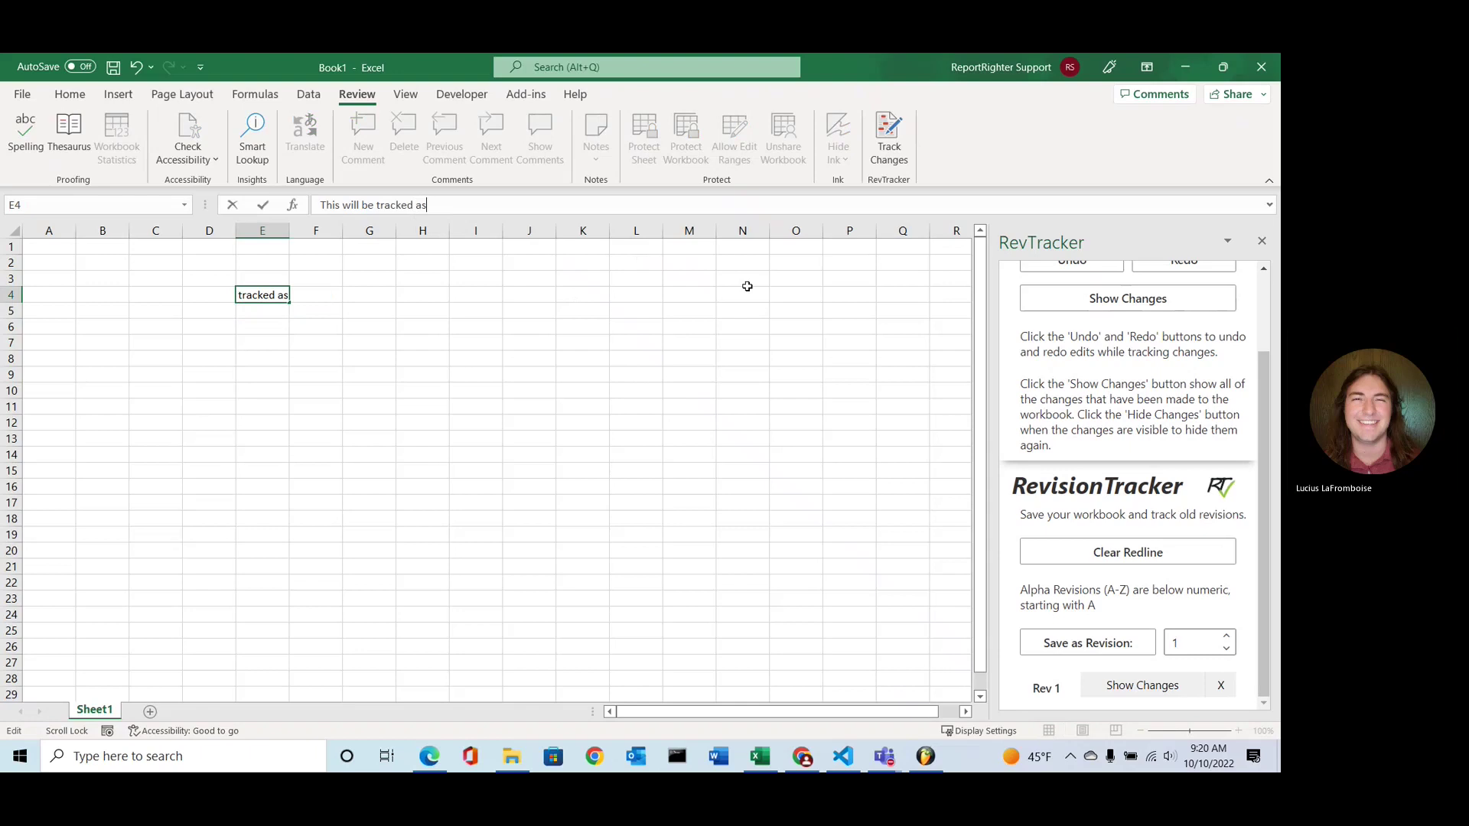
type(" Rev 2")
key("Return")
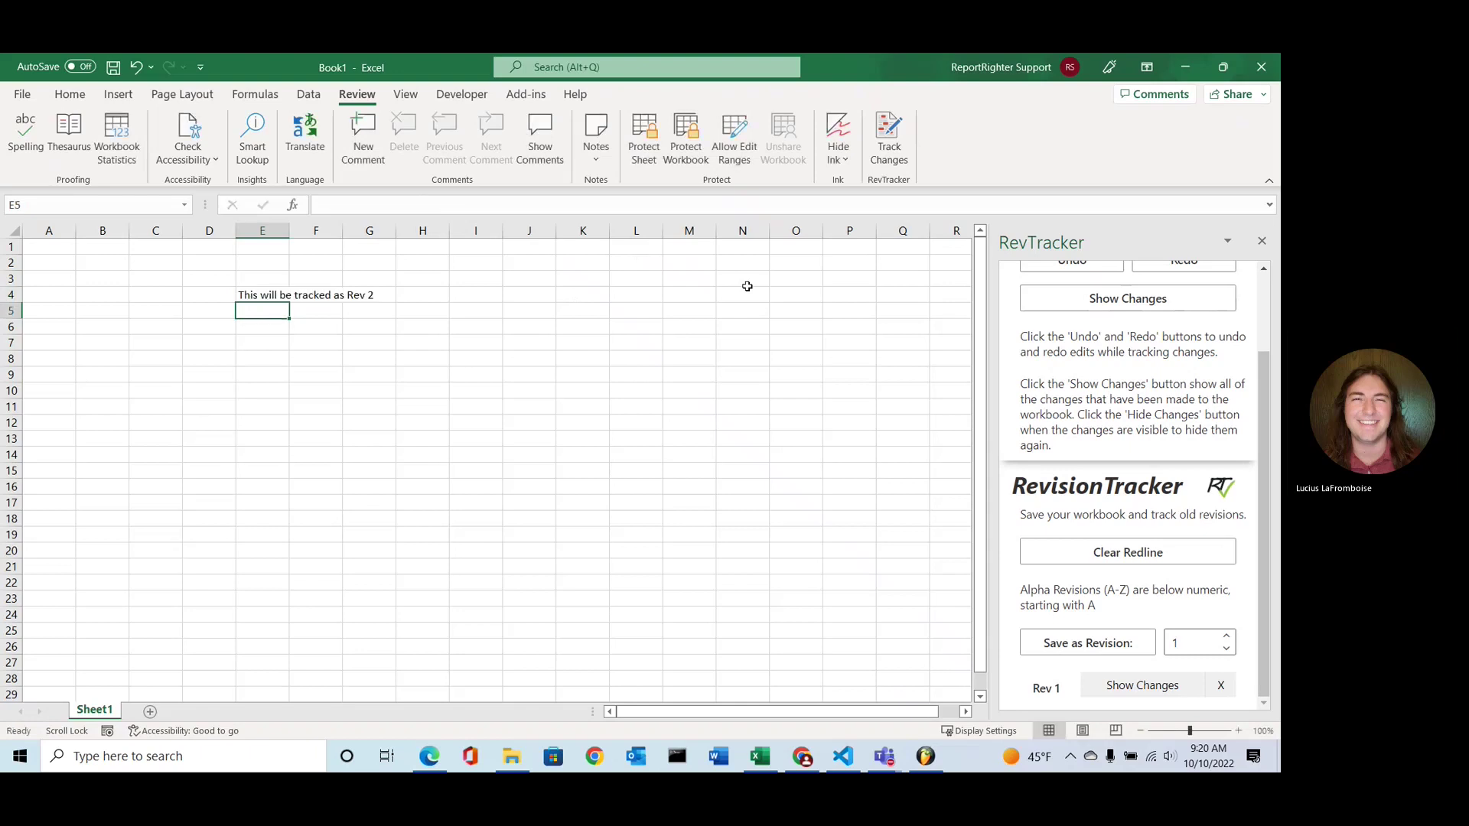
left_click(1227, 635)
left_click(1098, 651)
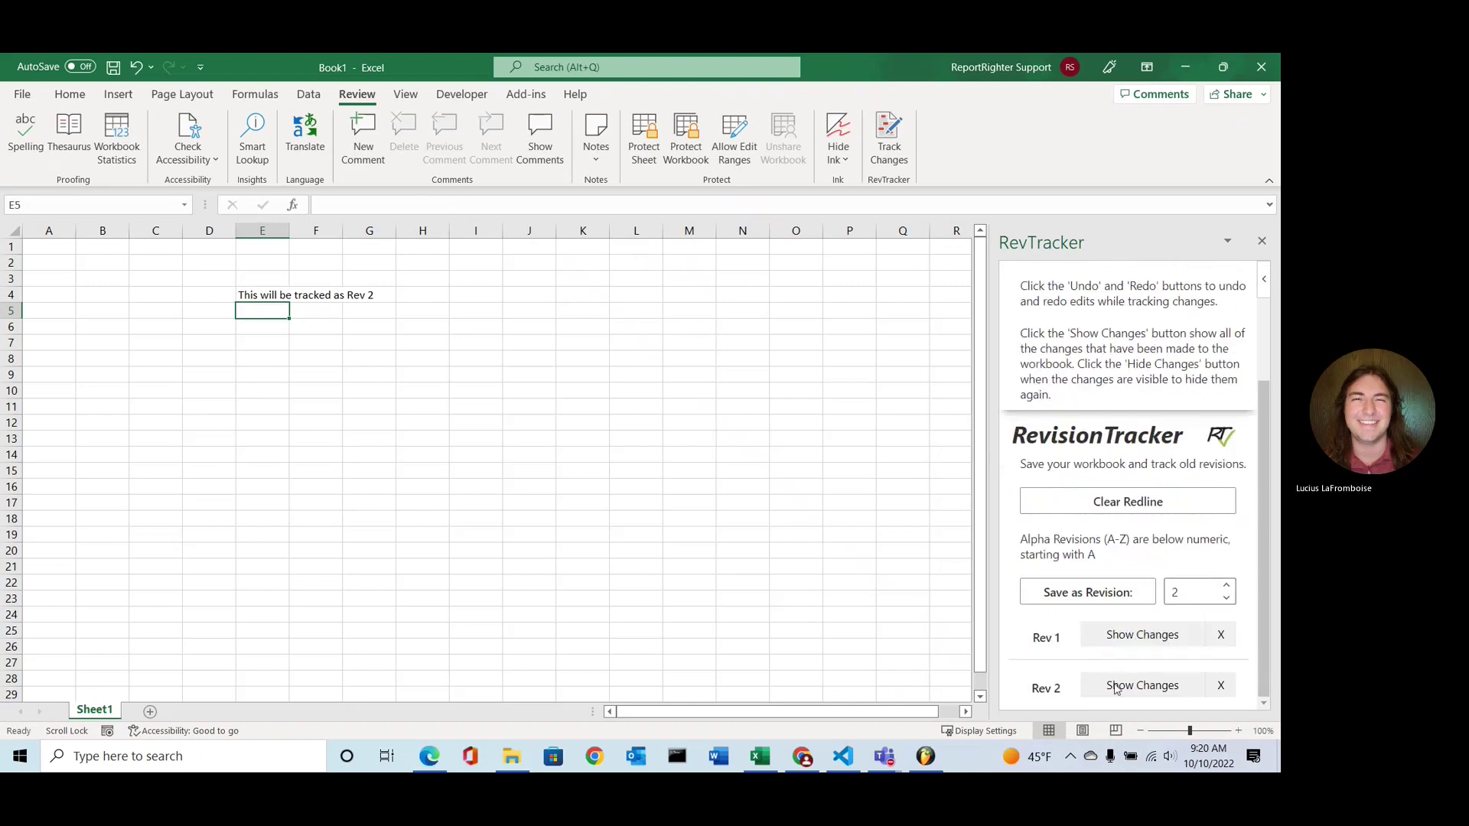
Show the Rev 2 changes, read E4's change history comment, then hide the markup.
left_click(1116, 688)
mouse_move(277, 293)
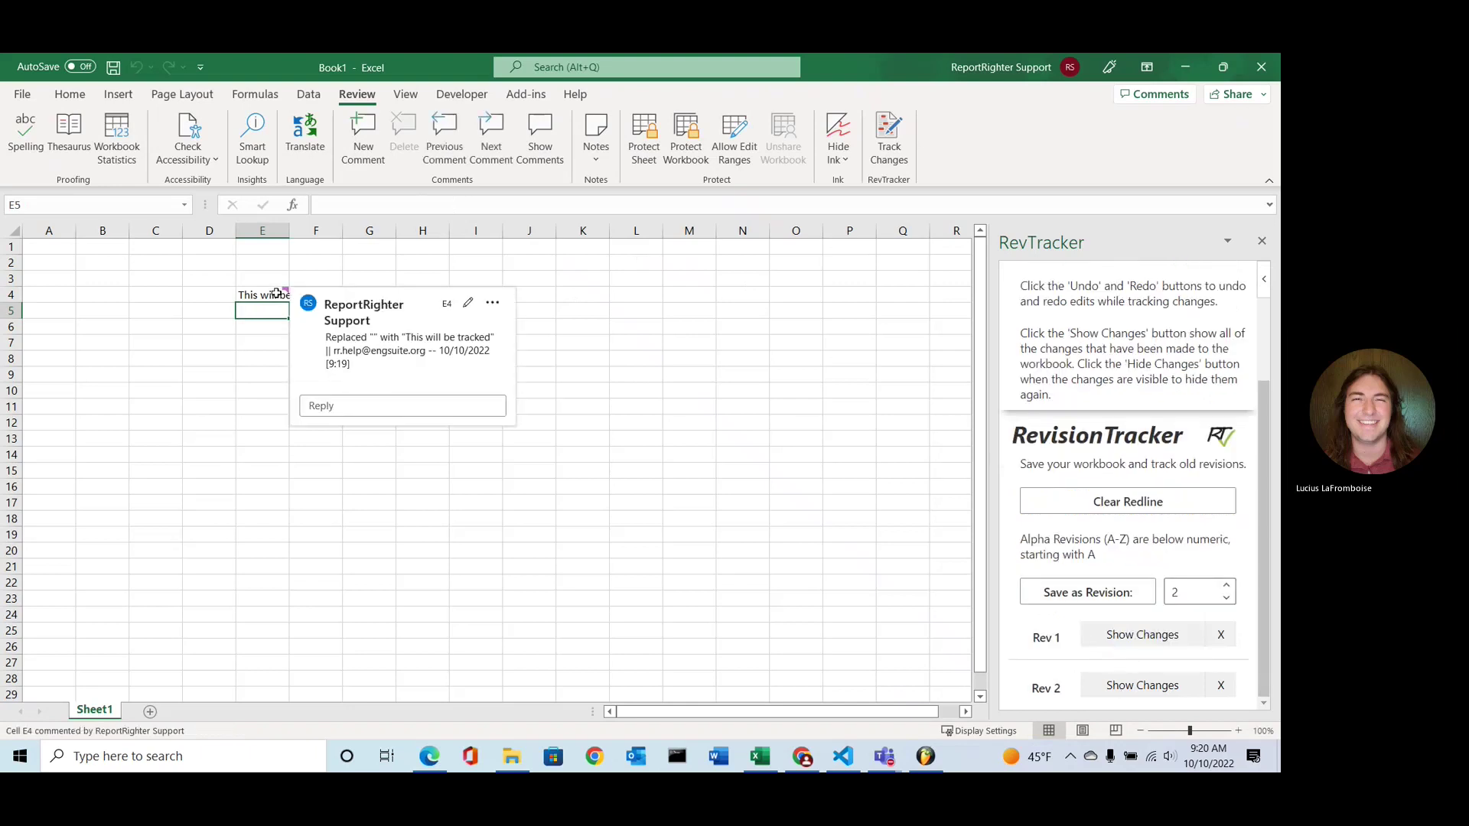
left_click(277, 293)
left_click(387, 380)
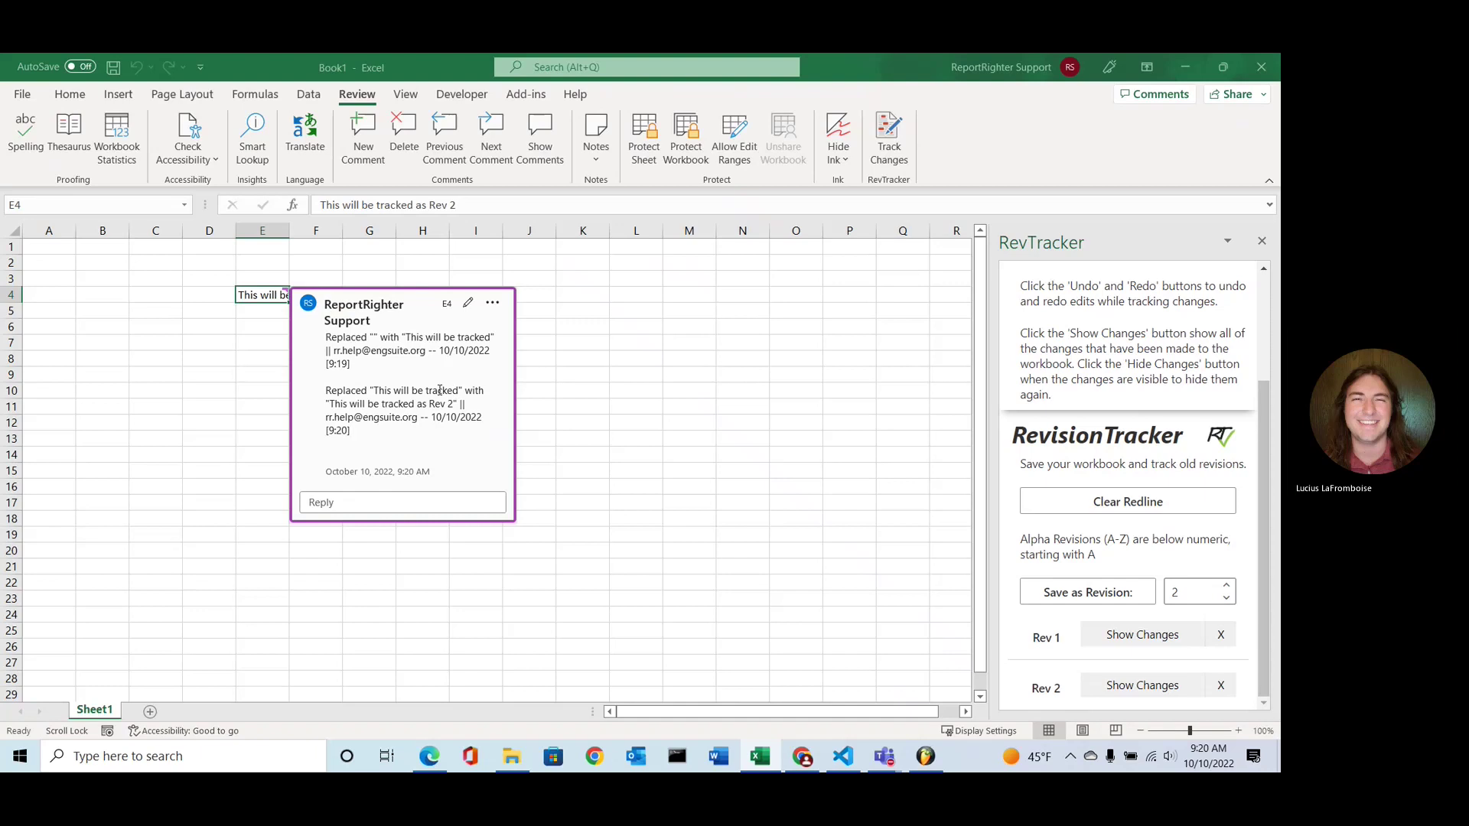
left_click(226, 377)
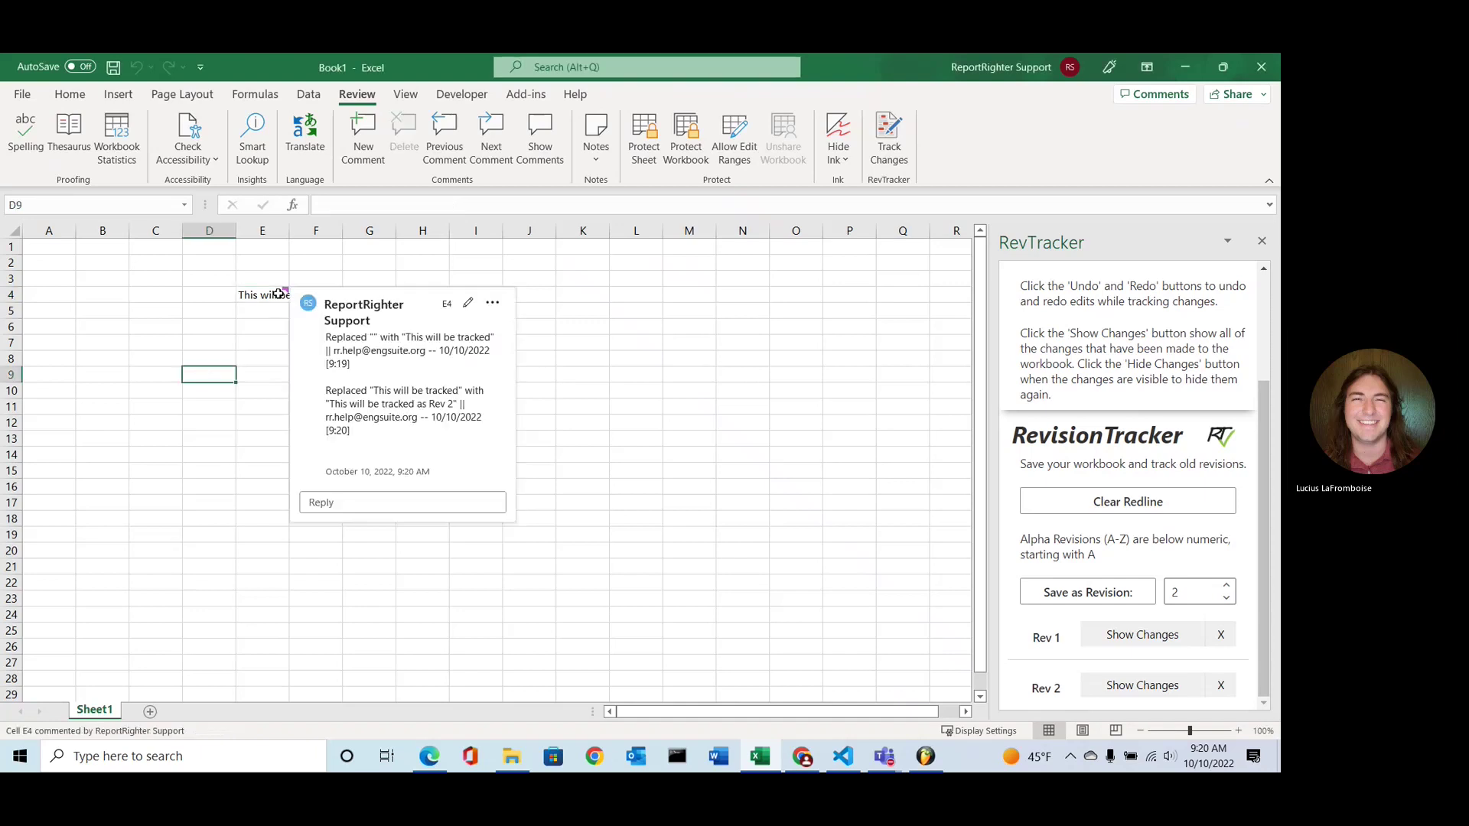
left_click(278, 293)
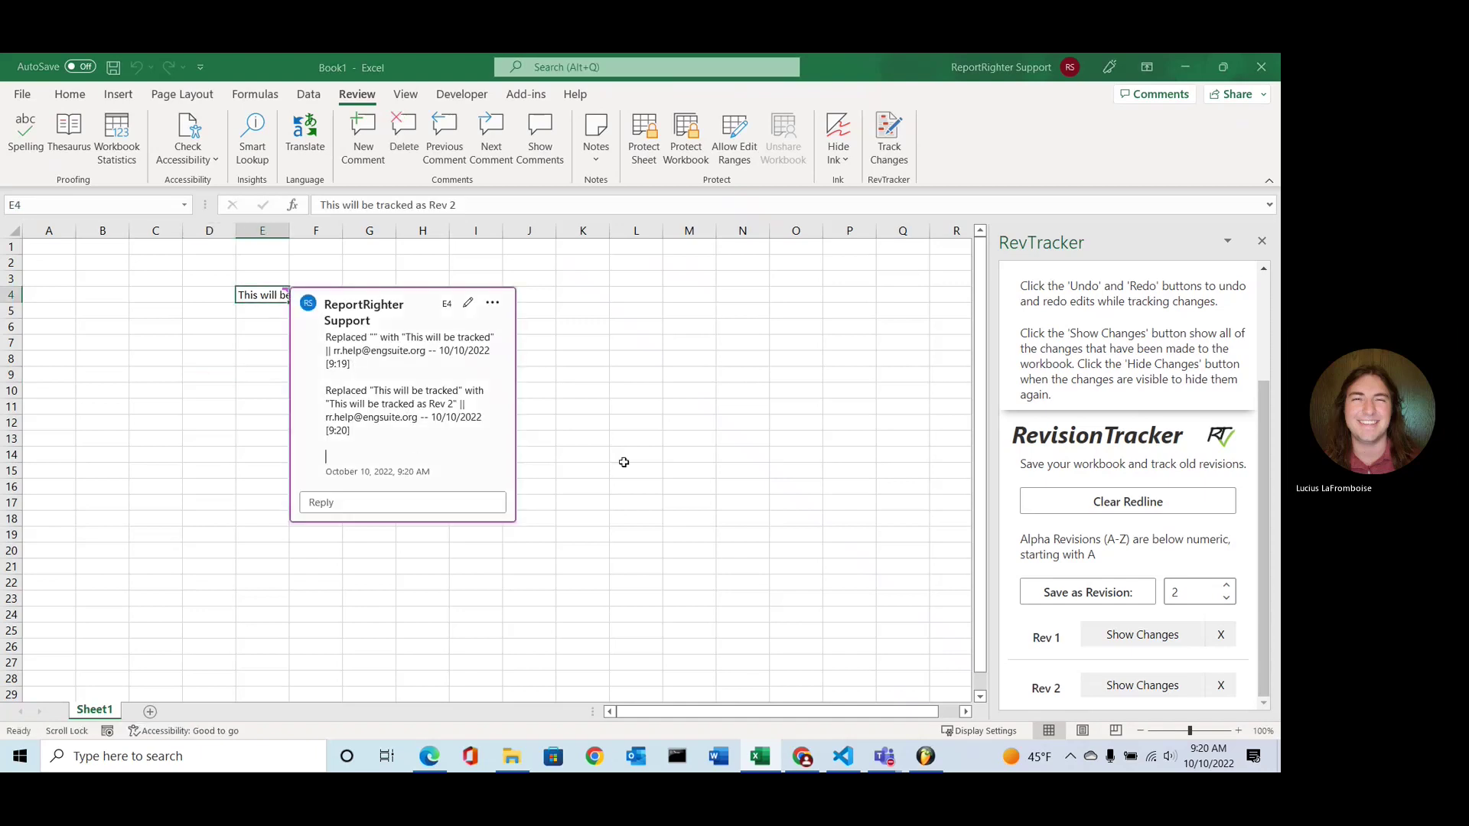
left_click(743, 439)
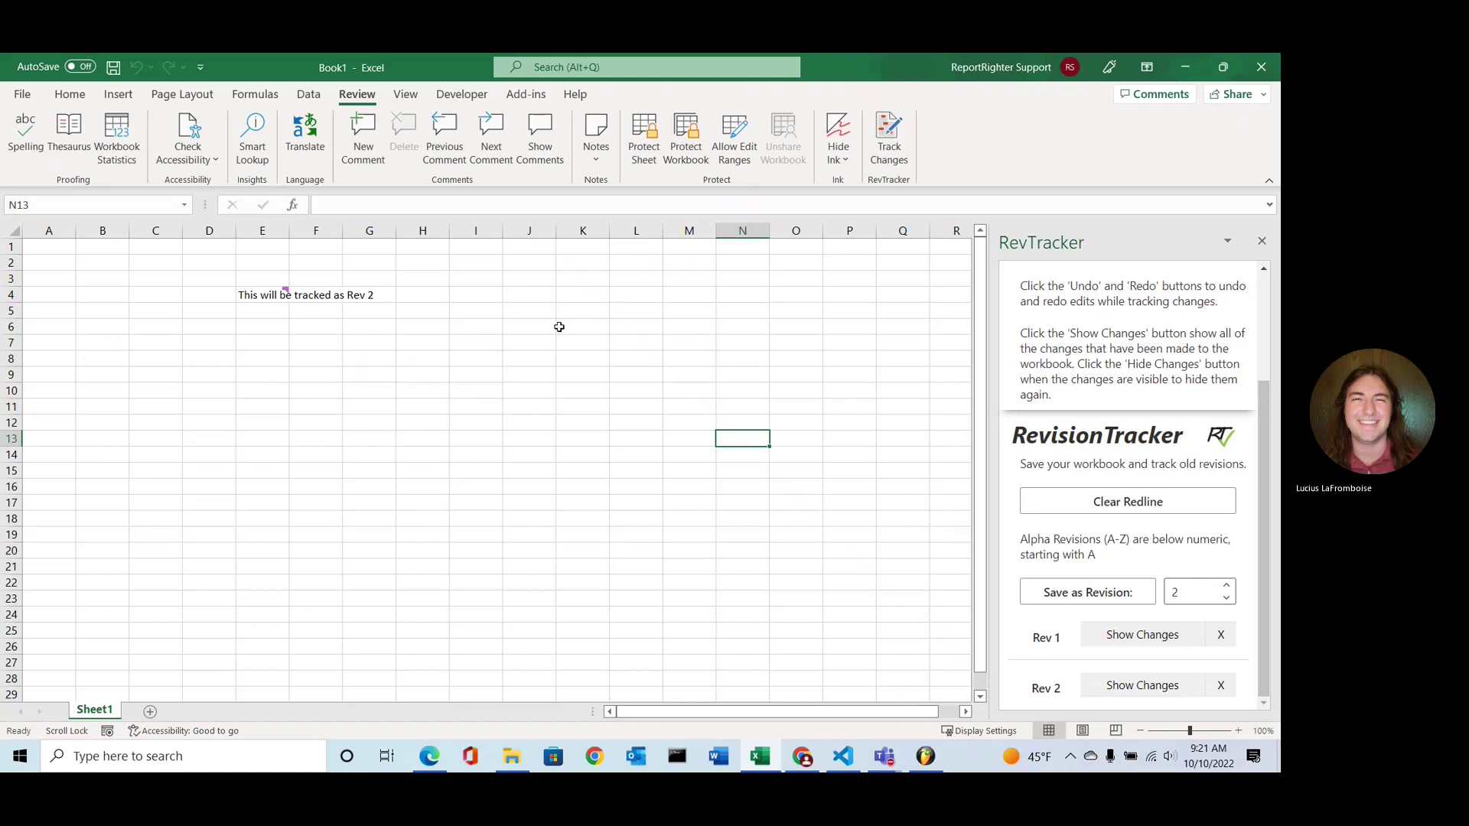
left_click(538, 314)
left_click(1226, 688)
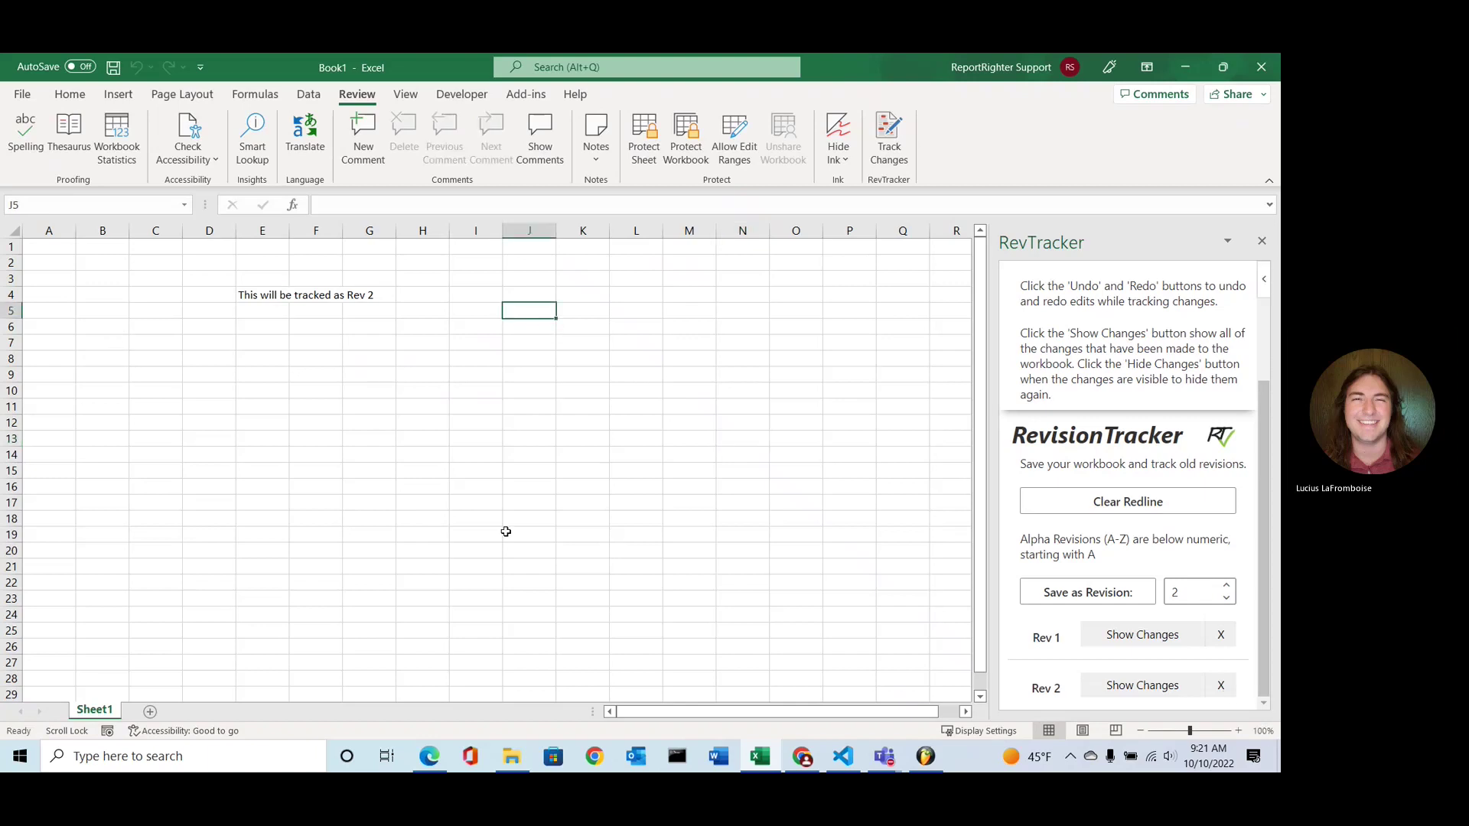
scroll(1099, 523, "up", 3)
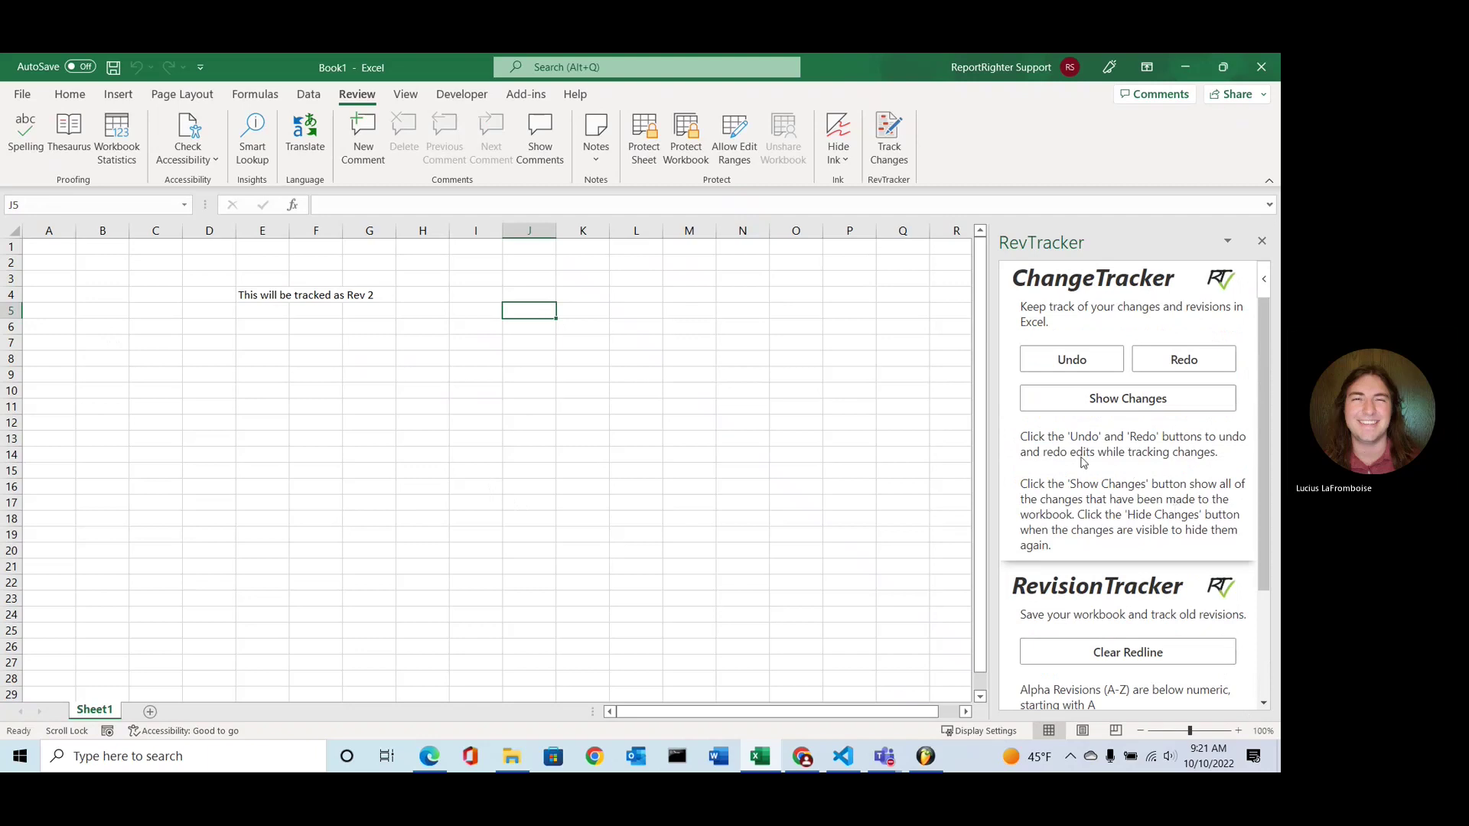
scroll(1114, 463, "down", 1)
scroll(1114, 463, "down", 1)
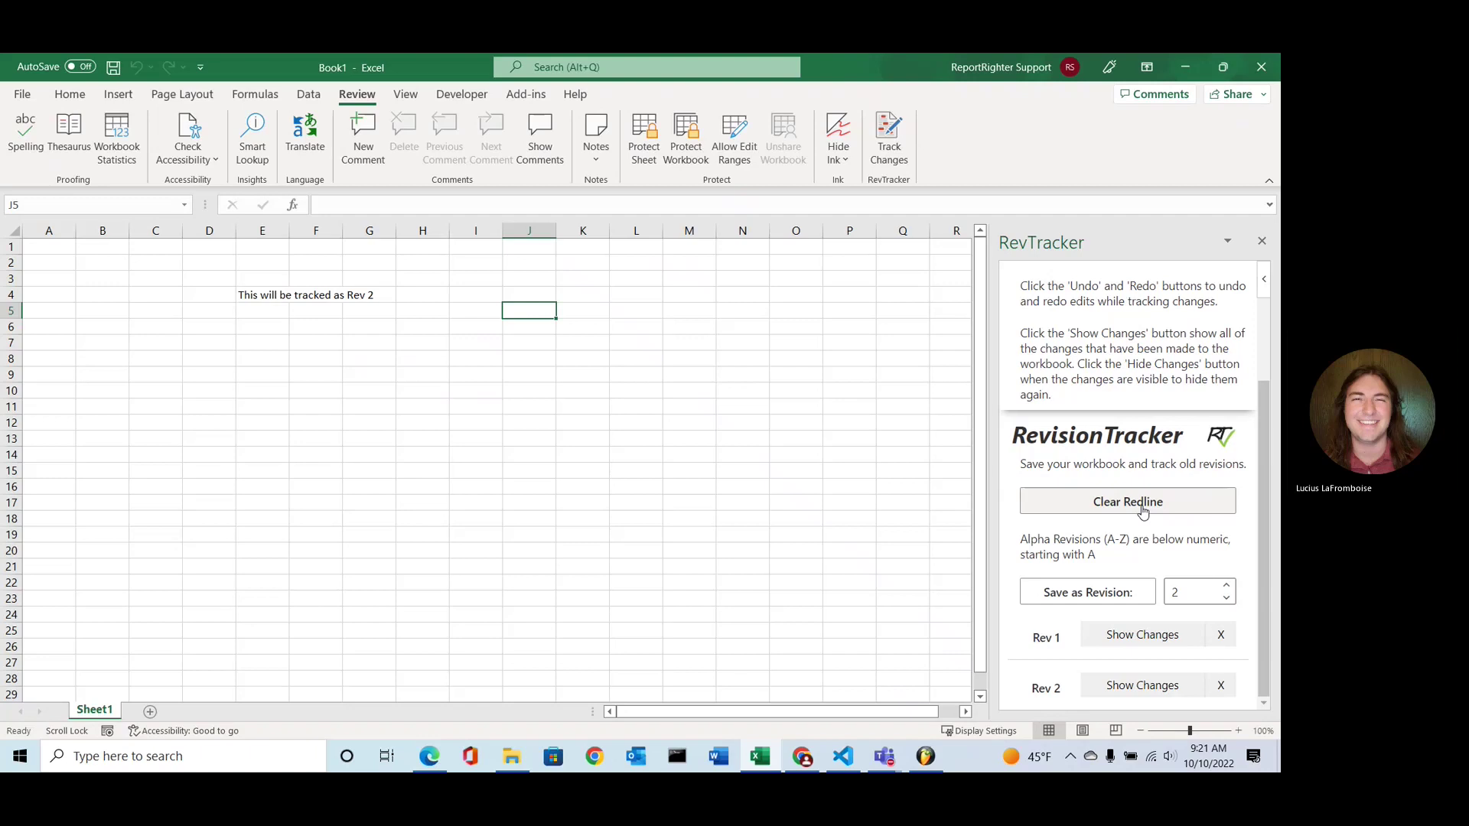
left_click(1143, 512)
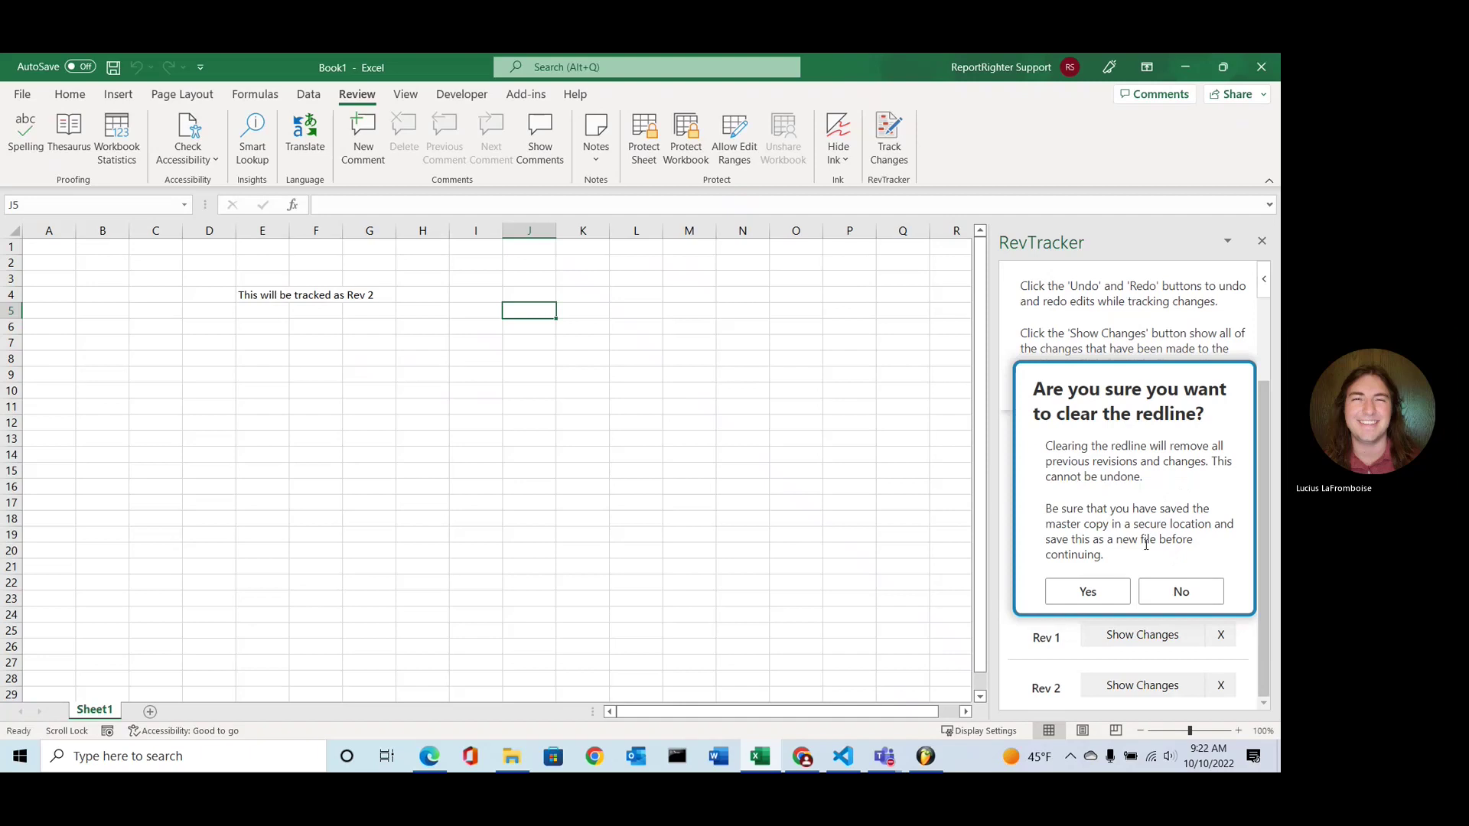
Confirm removing all revisions and tracked changes from the redline.
left_click(1087, 591)
scroll(1150, 429, "up", 1)
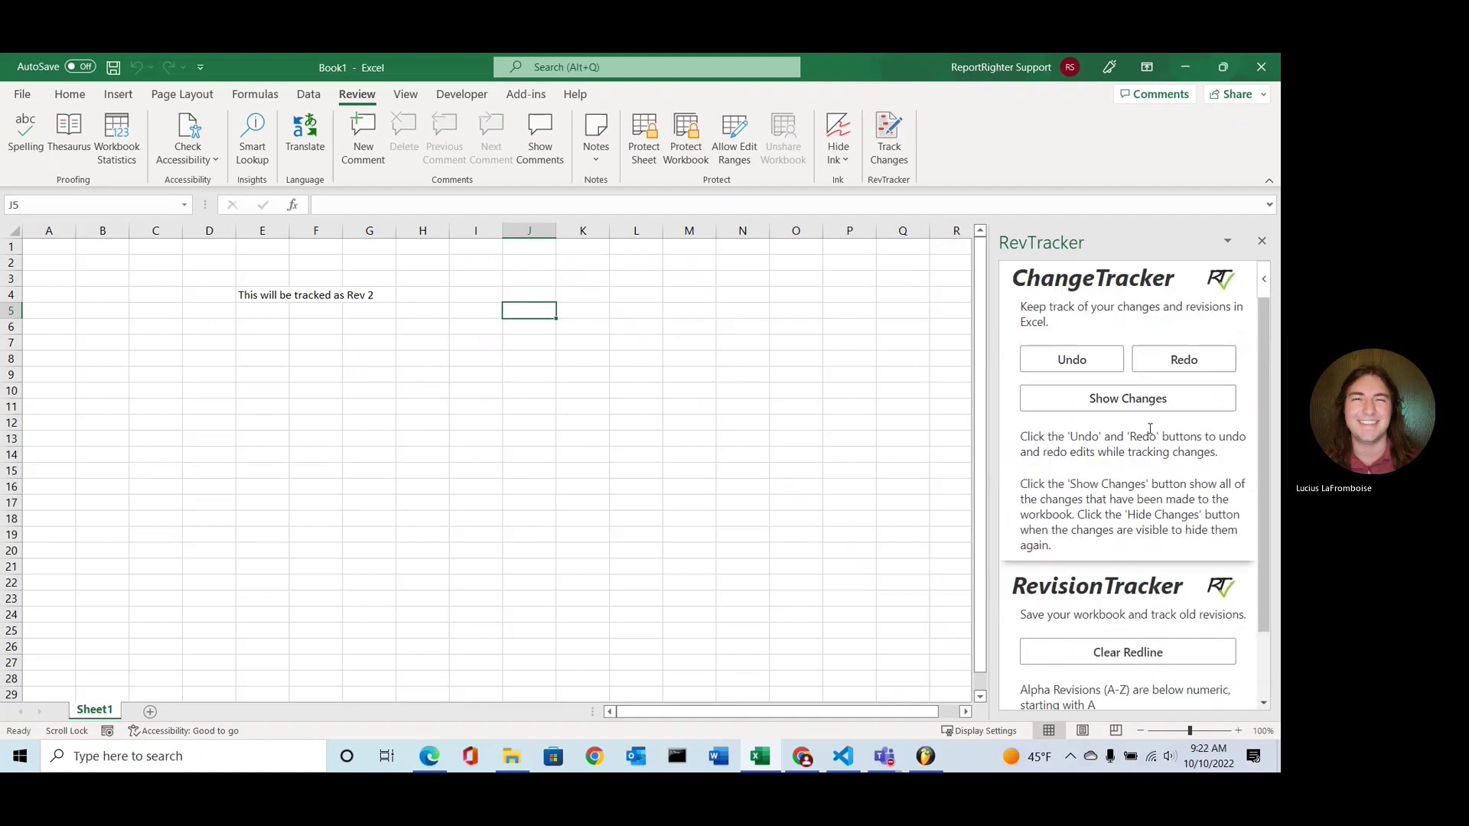